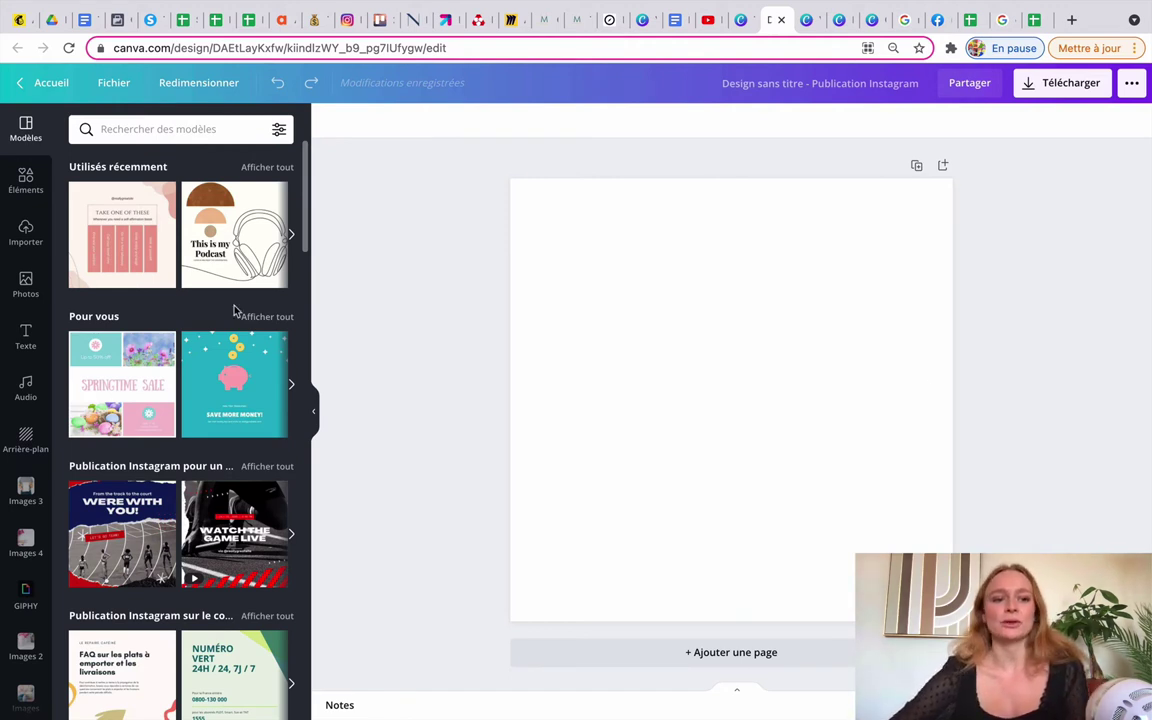
# - Open Canva's Graphiques panel listing bar, line, pie and donut charts
pyautogui.scroll(-1, 10, 268)
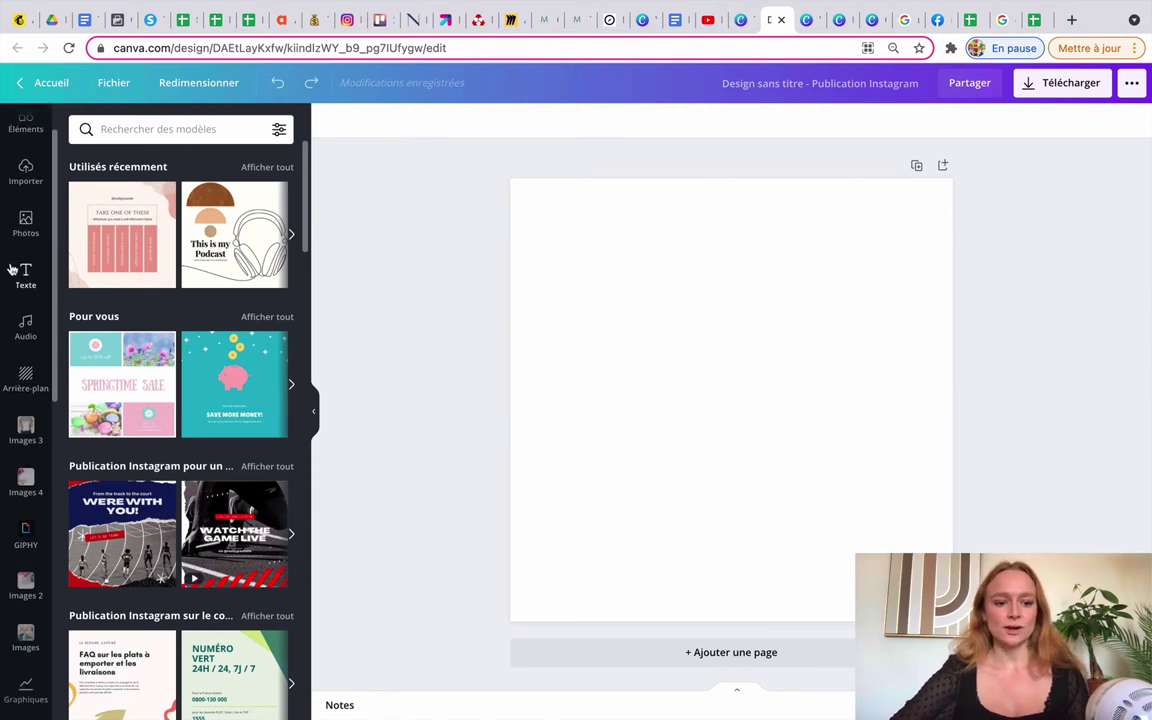
pyautogui.scroll(-3, 10, 268)
pyautogui.scroll(-1, 10, 268)
pyautogui.scroll(-2, 10, 268)
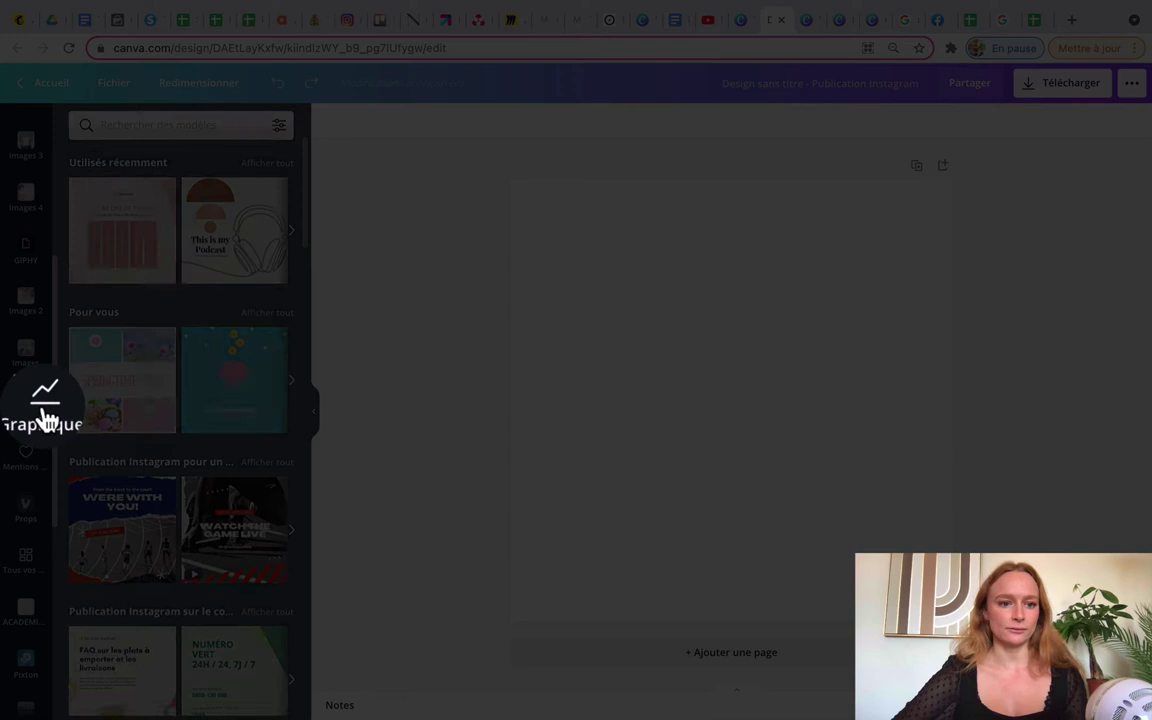
pyautogui.click(45, 415)
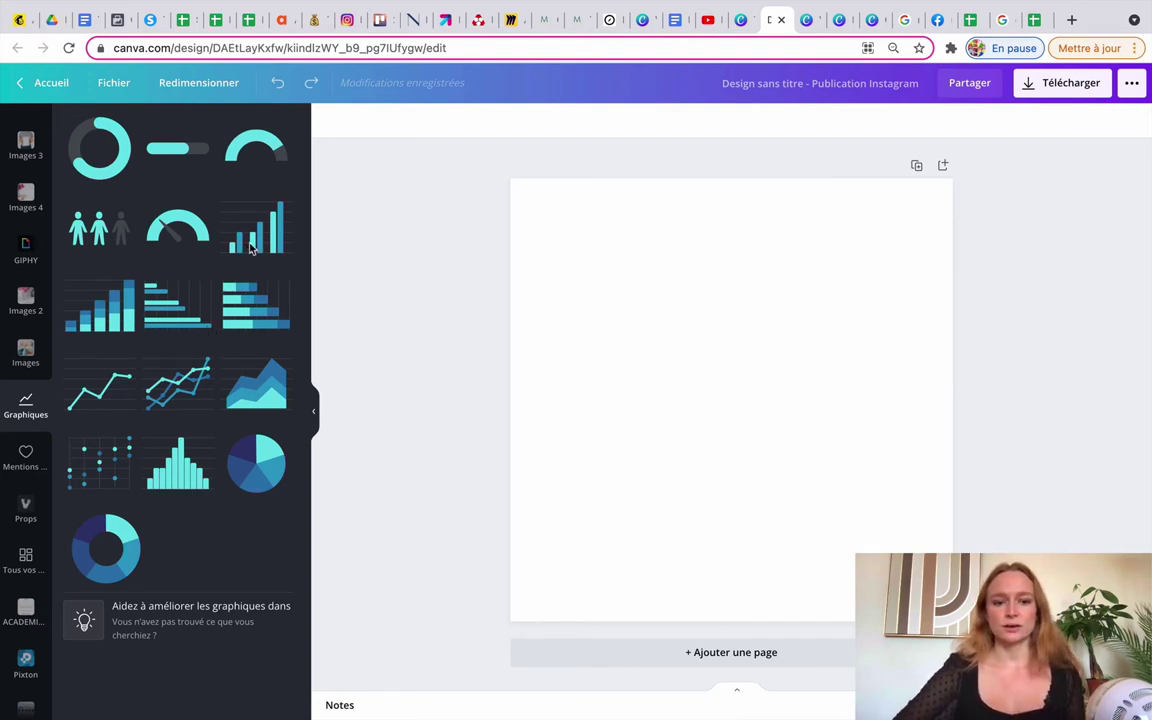
# - Add a sample grouped bar chart and start connecting it to Google Sheets
pyautogui.click(249, 249)
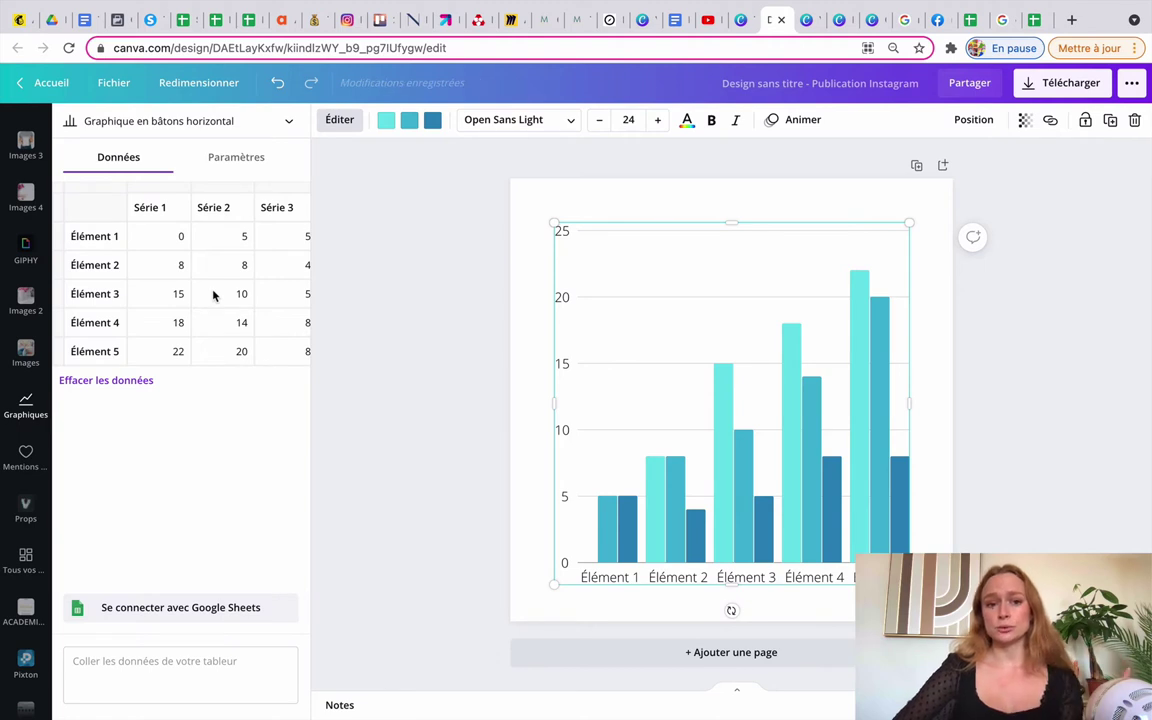
pyautogui.hscroll(3, 200, 280)
pyautogui.hscroll(-3, 200, 280)
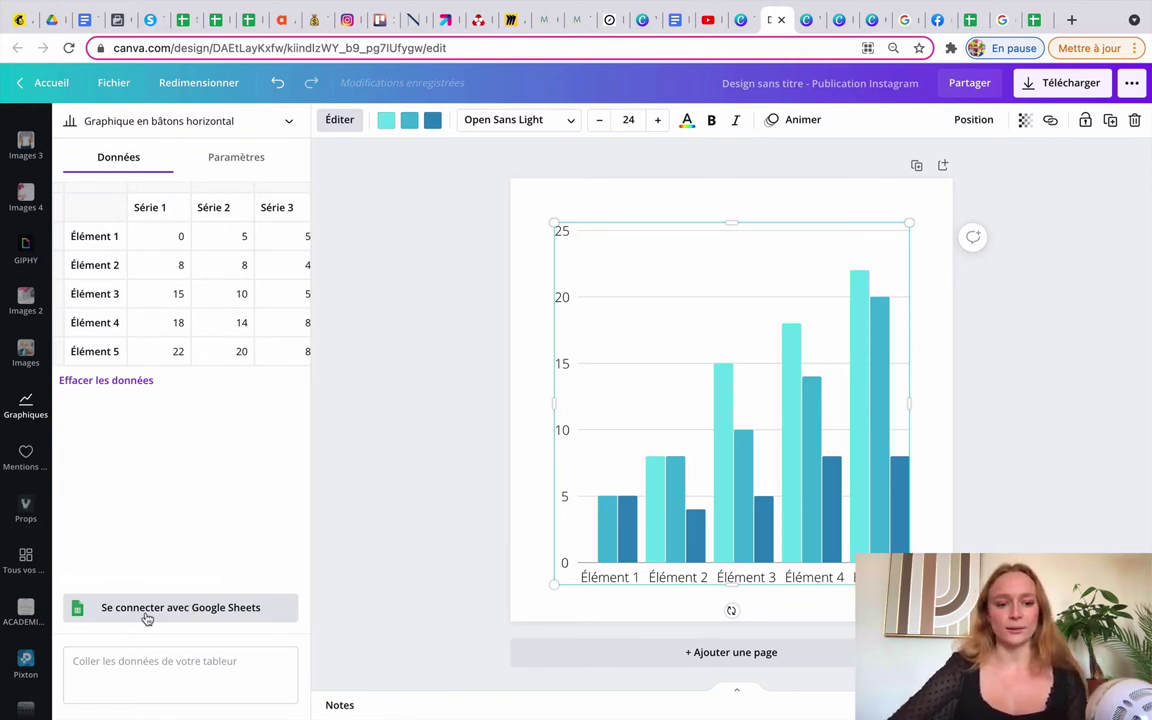
pyautogui.click(147, 612)
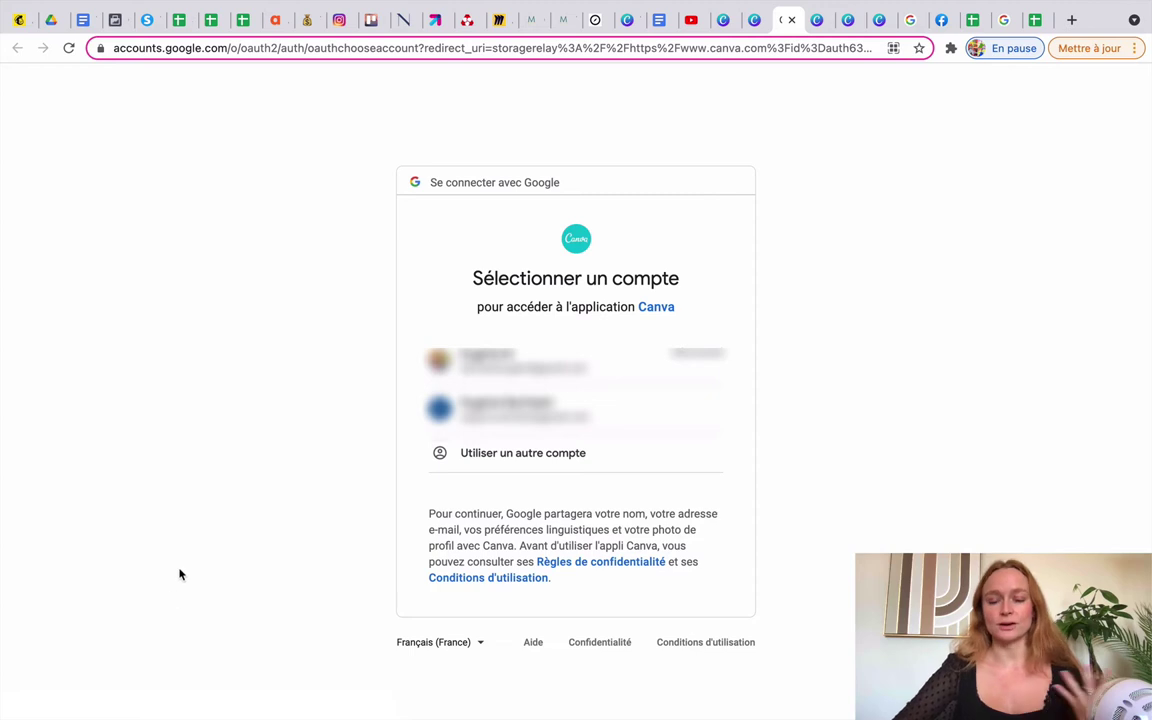
# - Sign in with the Google account and grant Canva Google Drive and Sheets access
pyautogui.click(491, 430)
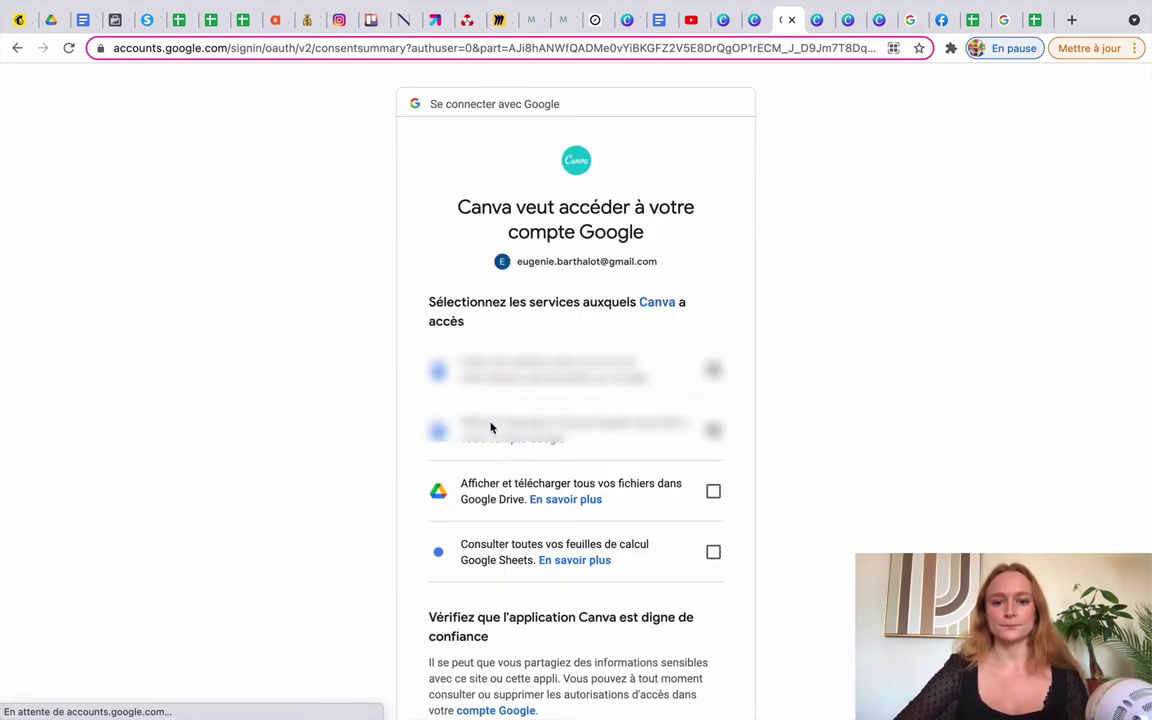
pyautogui.scroll(-2, 500, 418)
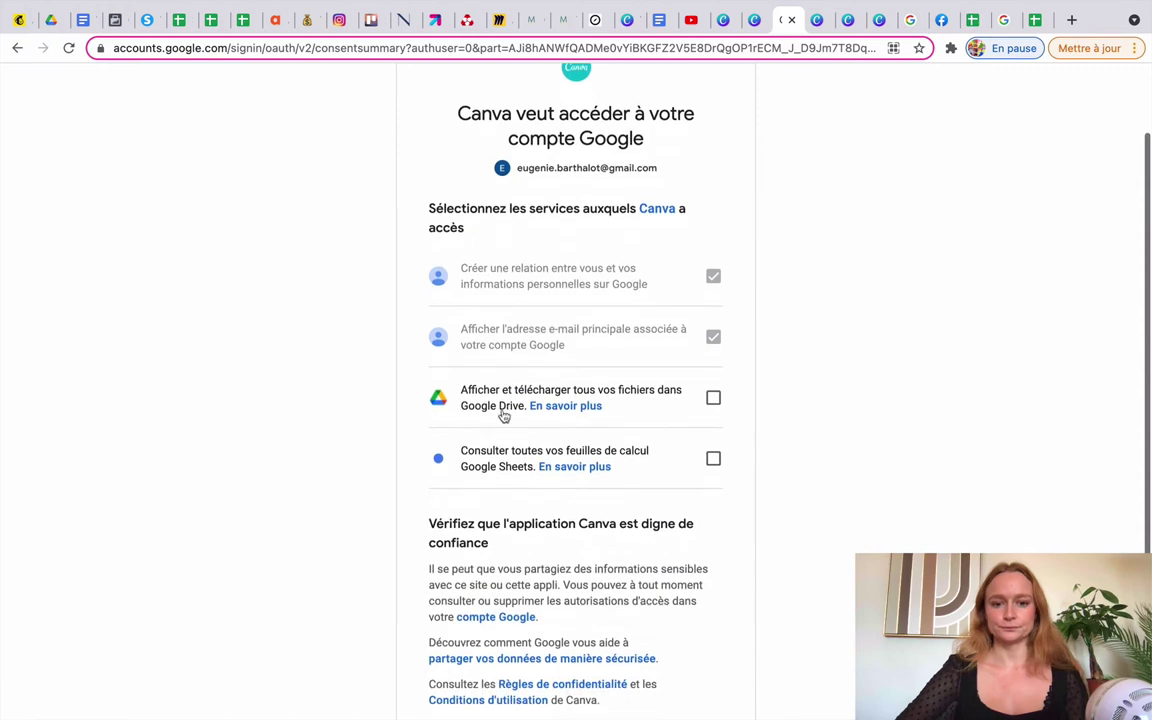
pyautogui.click(713, 397)
pyautogui.click(713, 458)
pyautogui.scroll(-3, 712, 458)
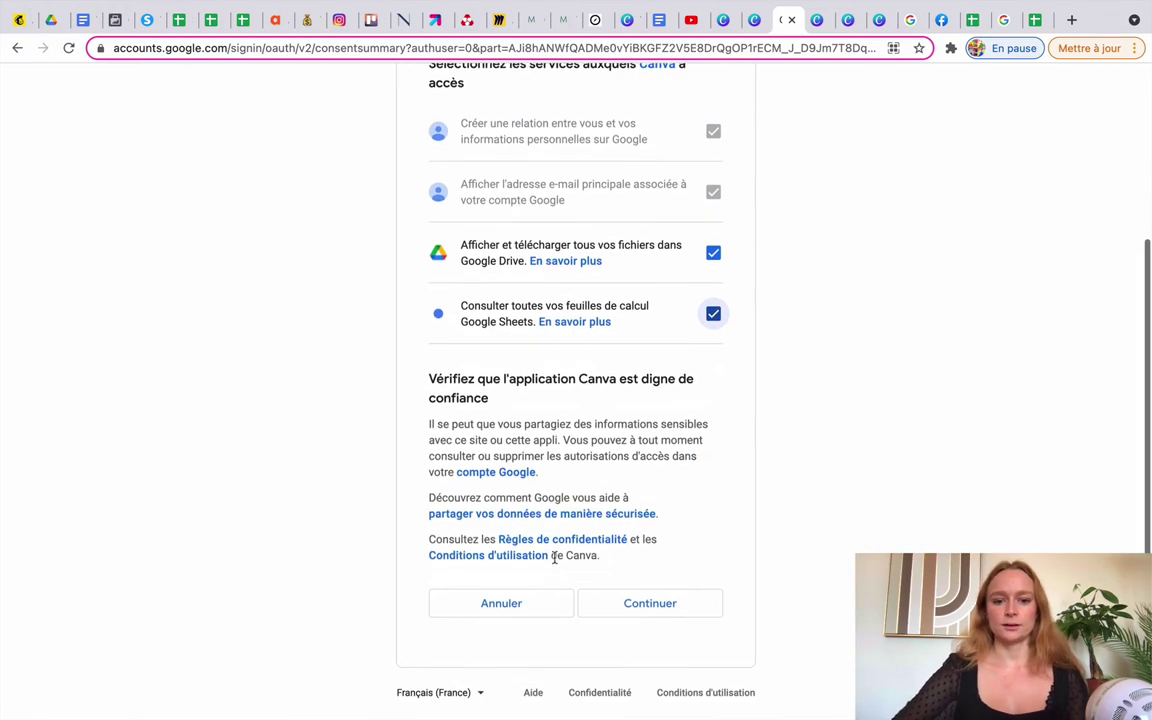
pyautogui.click(645, 608)
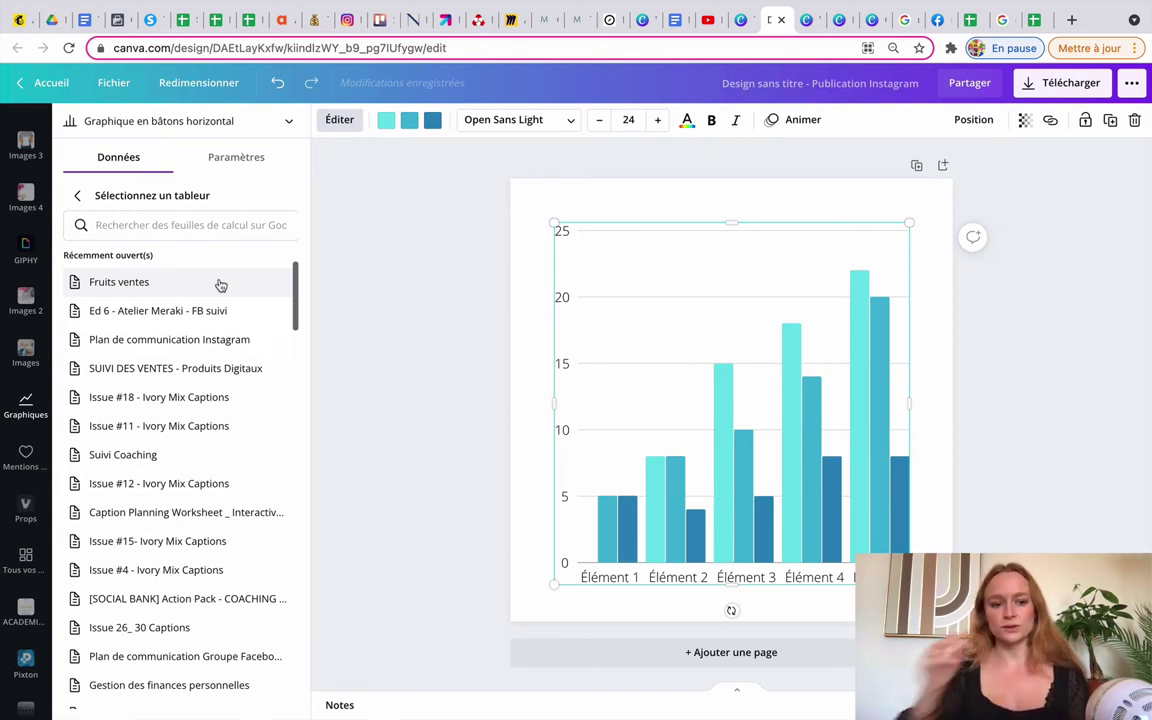
# - Link the chart to Feuille 1 of the Fruits ventes spreadsheet and view it in Google Sheets
pyautogui.scroll(-3, 216, 315)
pyautogui.scroll(-3, 216, 320)
pyautogui.scroll(6, 213, 318)
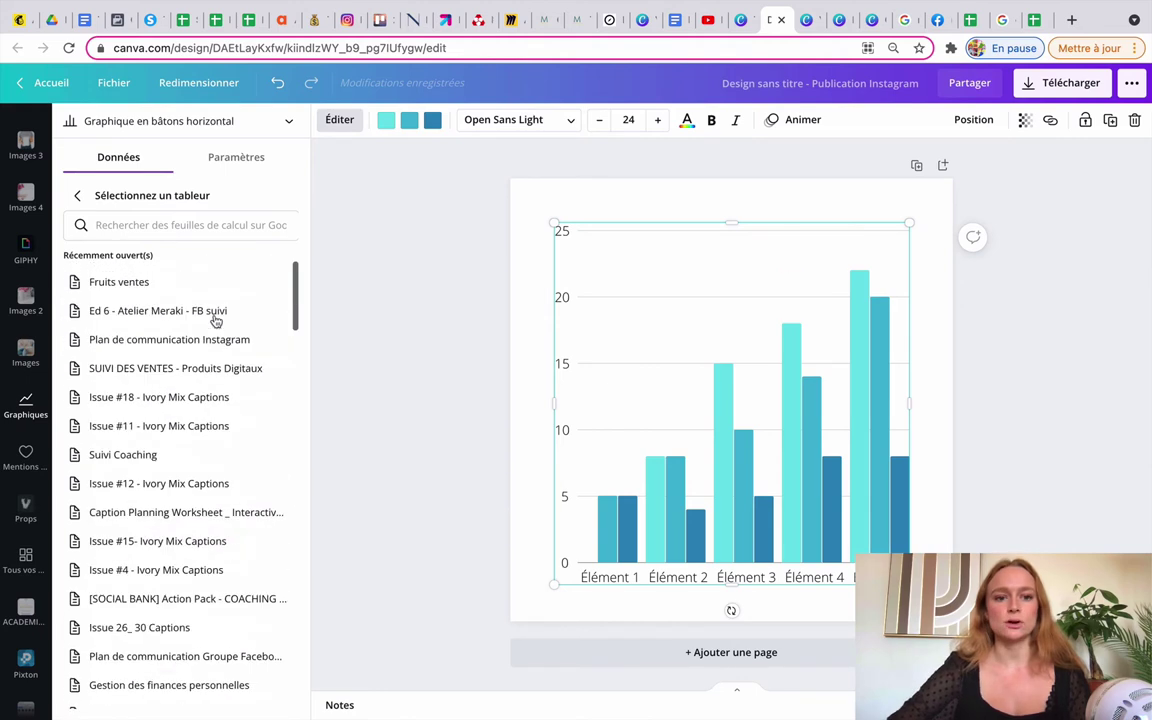
pyautogui.click(210, 224)
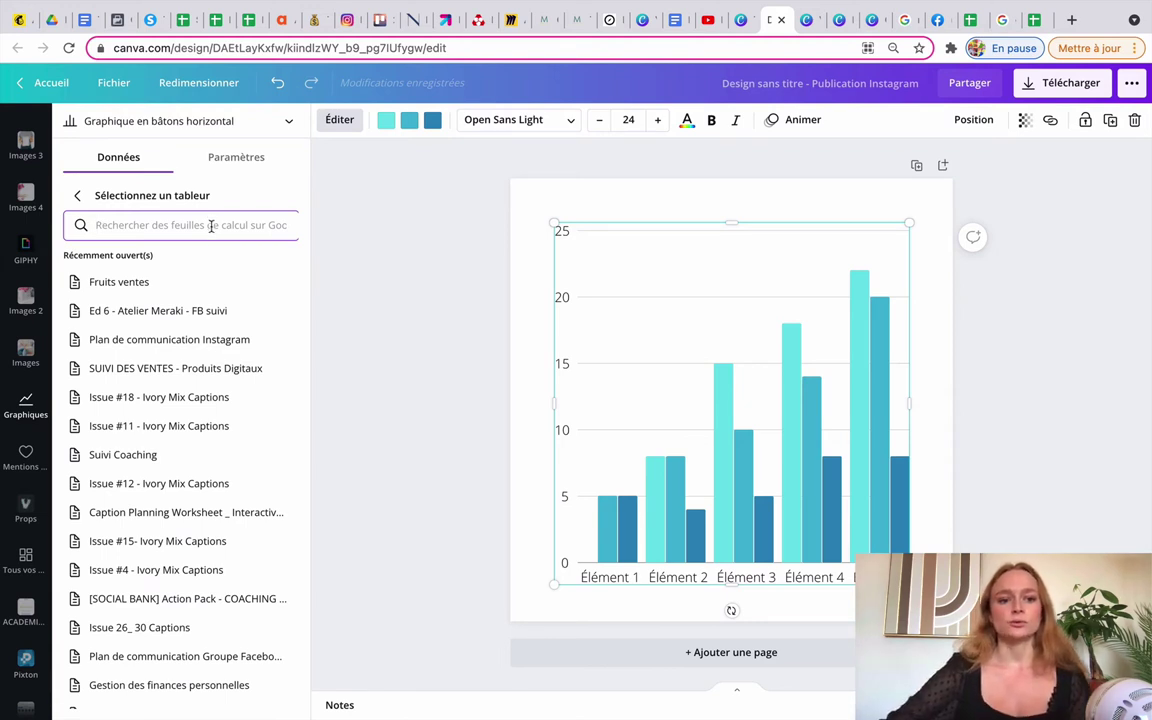
pyautogui.click(120, 283)
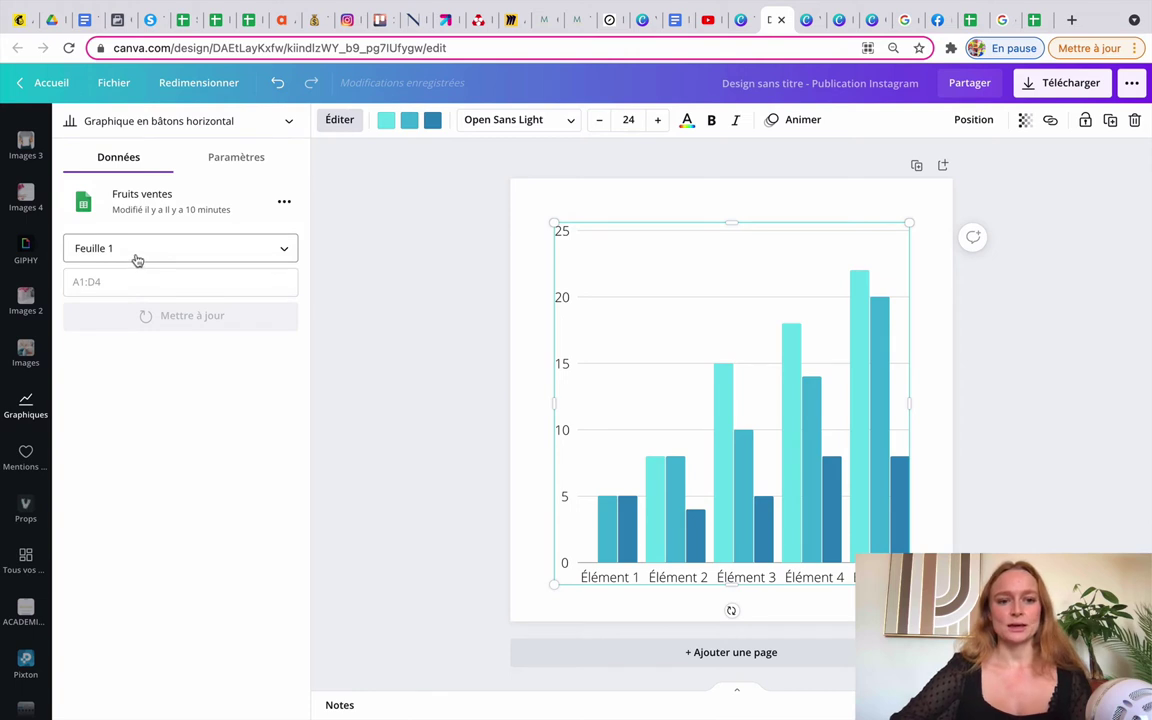
pyautogui.click(137, 260)
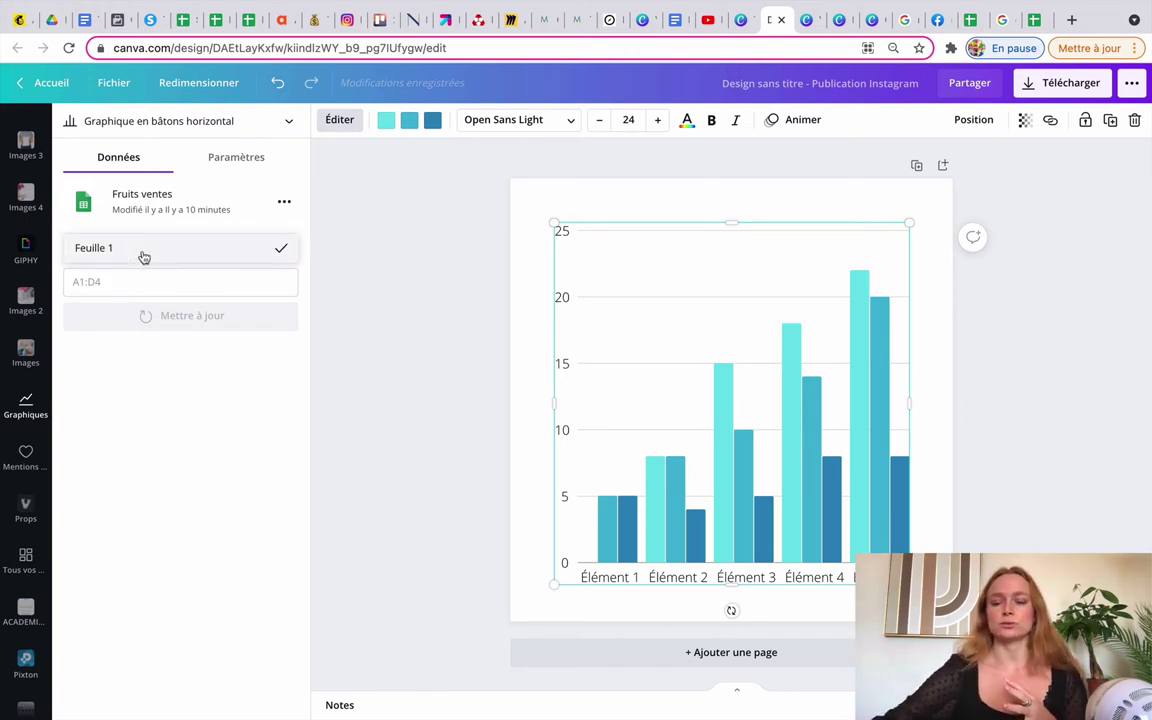
pyautogui.click(1034, 20)
pyautogui.click(443, 368)
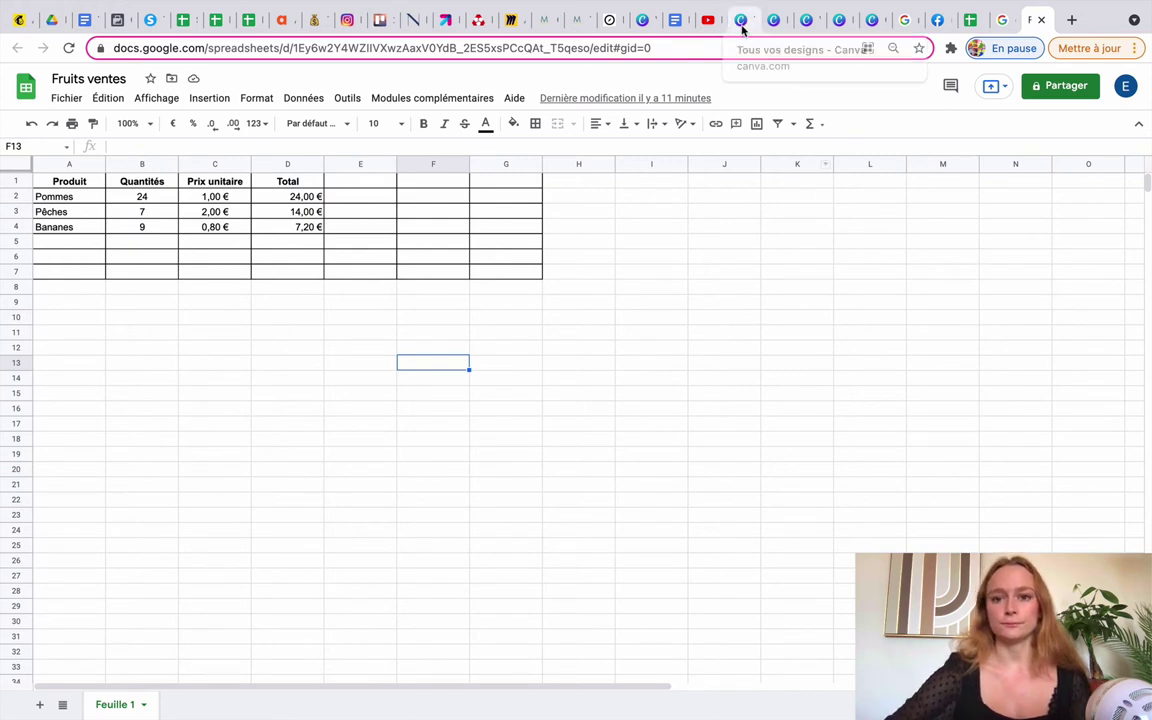
# - Select the Fruits ventes table range A1:D4, Produit through Total, and copy its reference
pyautogui.click(774, 20)
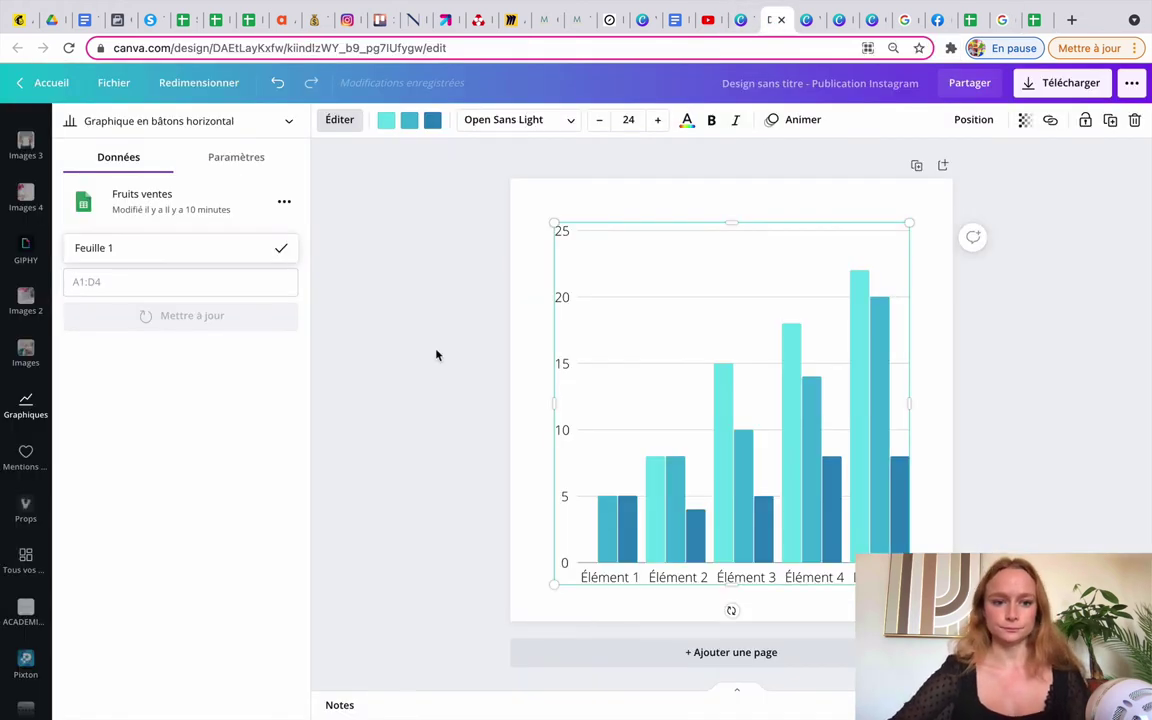
pyautogui.click(100, 280)
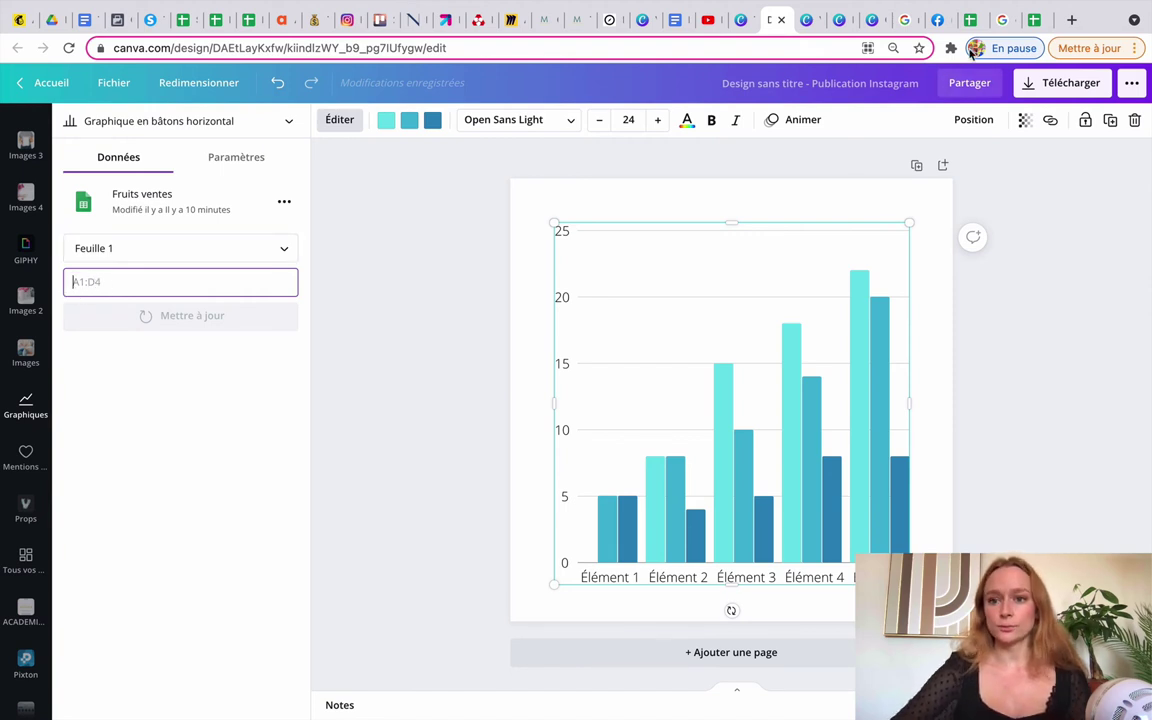
pyautogui.click(1035, 20)
pyautogui.click(53, 184)
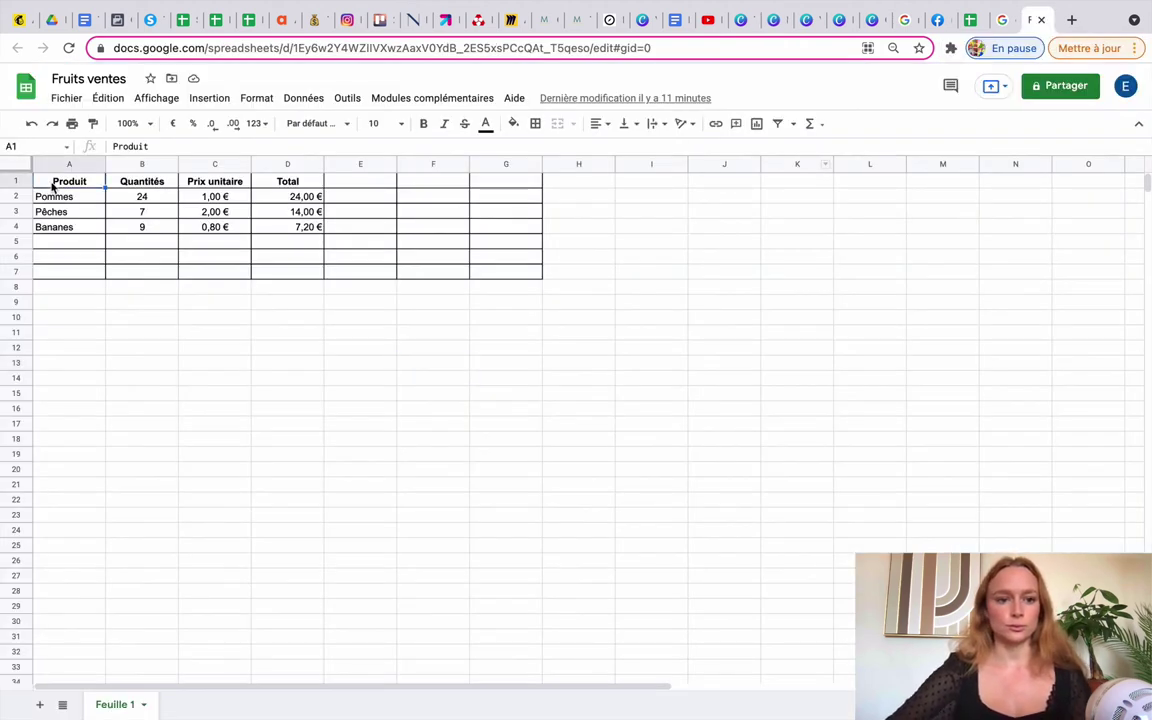
pyautogui.keyDown('shift'); pyautogui.click(310, 232); pyautogui.keyUp('shift')
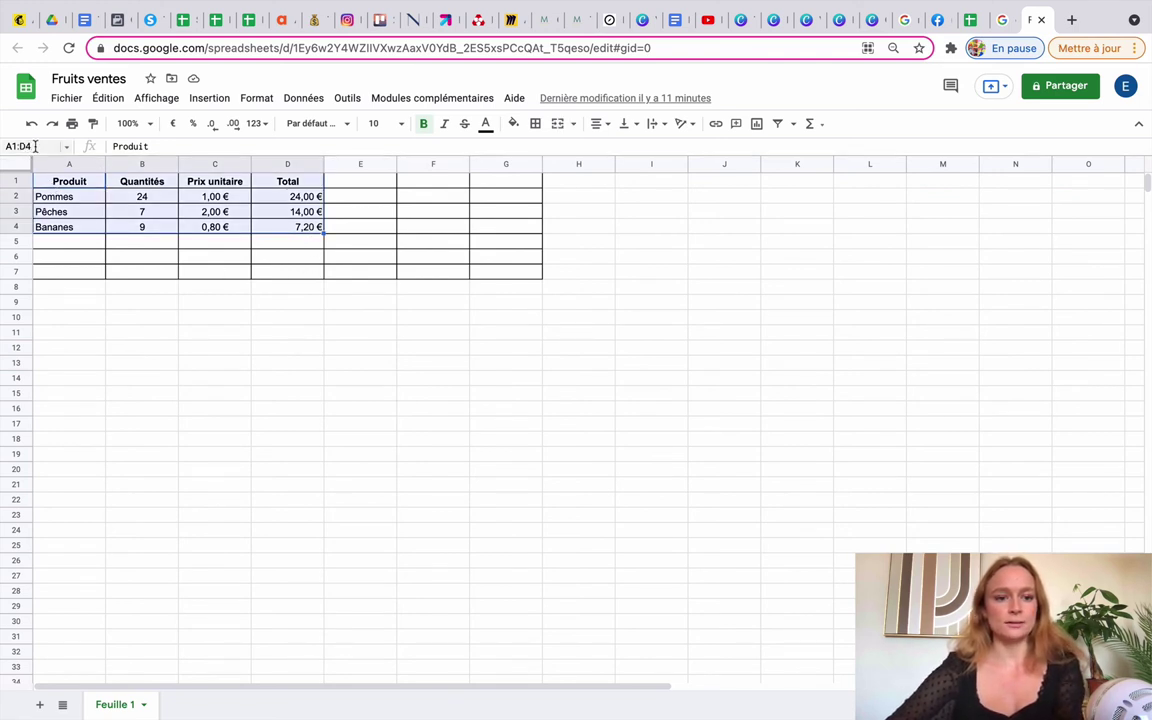
pyautogui.click(100, 212)
pyautogui.click(64, 178)
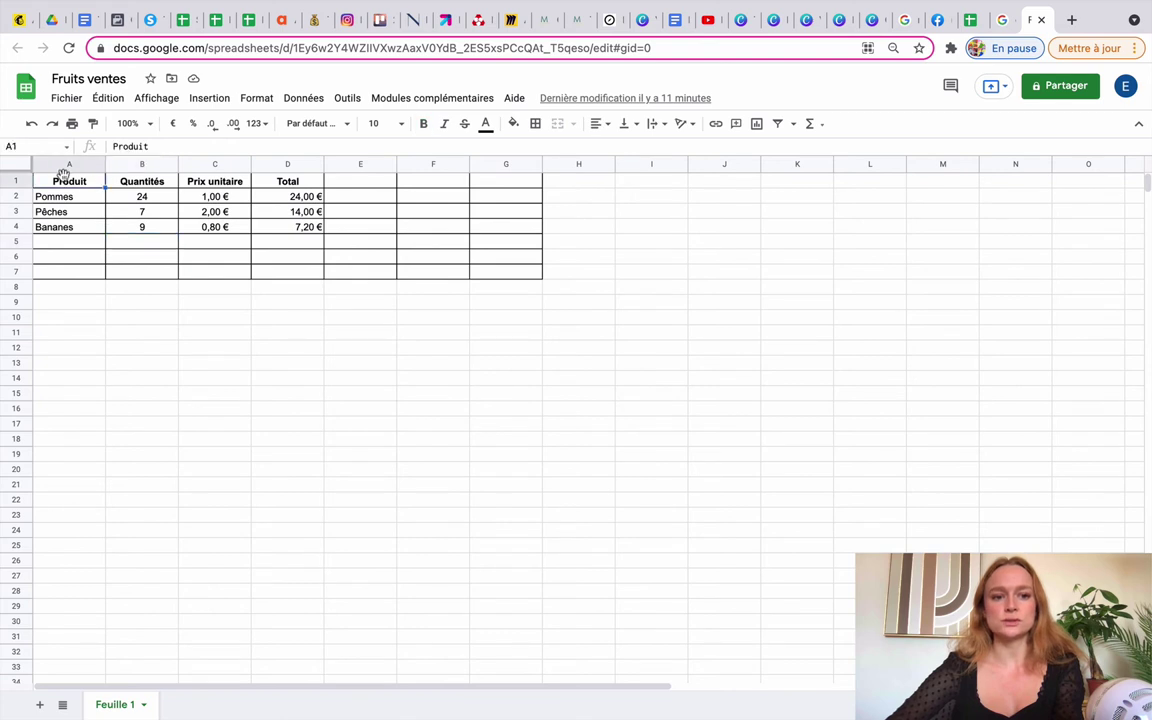
pyautogui.keyDown('shift'); pyautogui.click(305, 229); pyautogui.keyUp('shift')
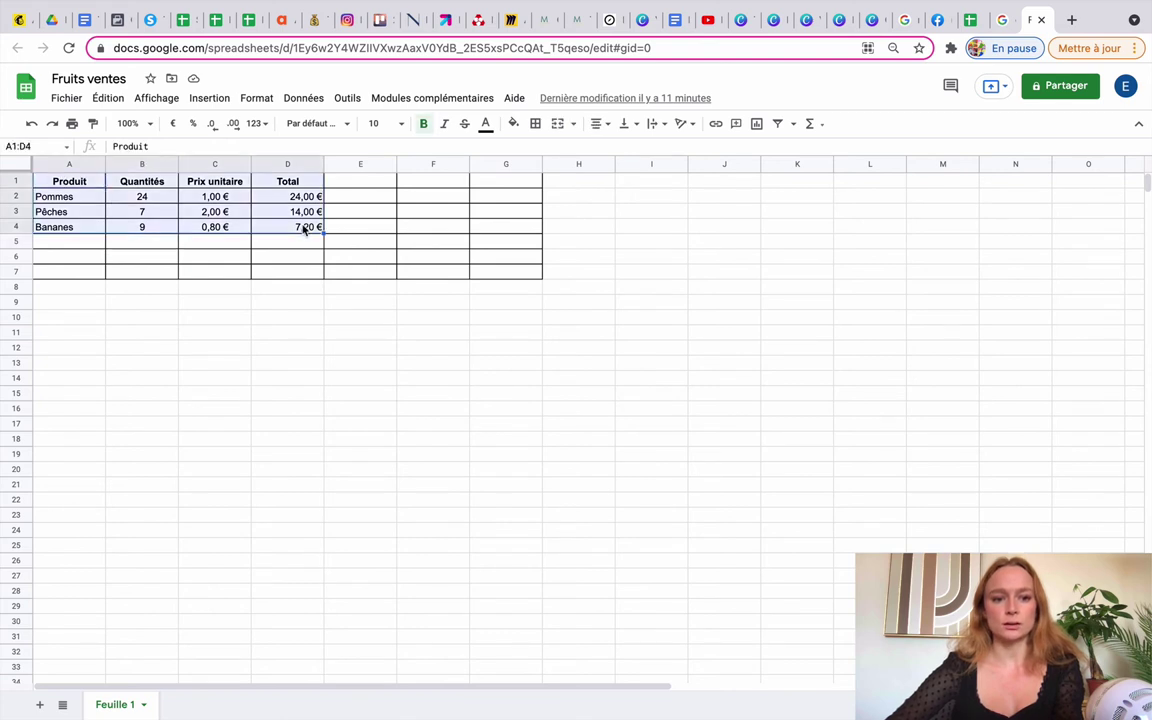
pyautogui.click(20, 146)
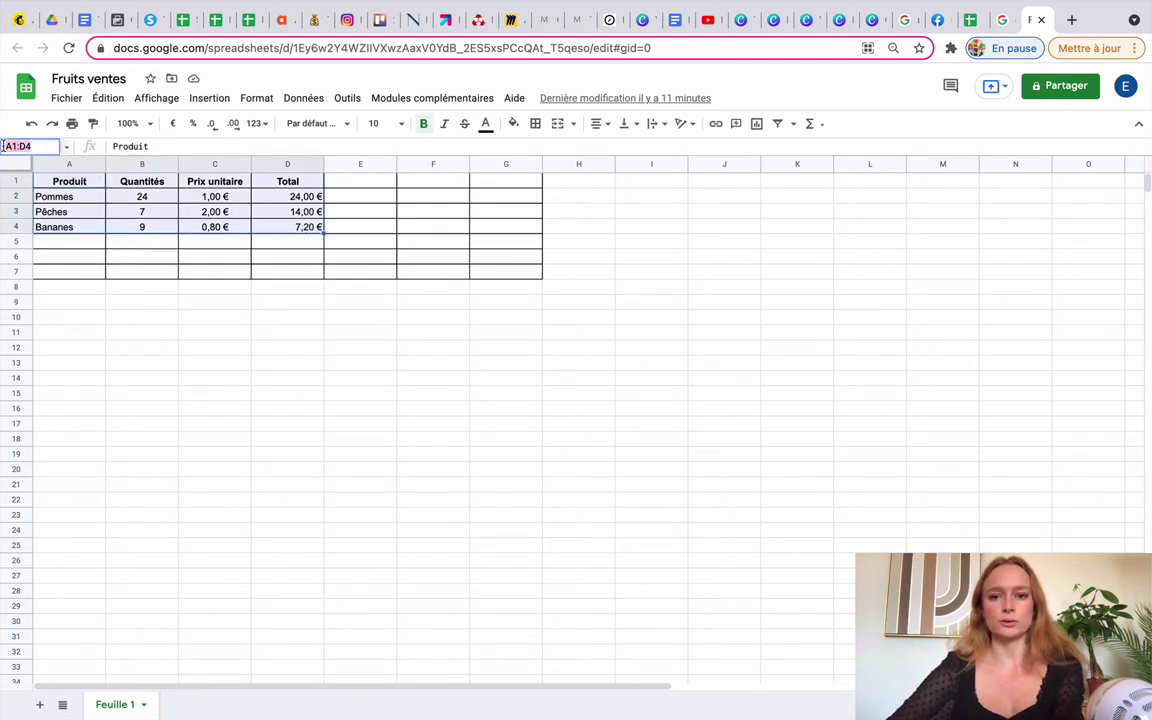
# - Set the chart's data range to A1:D4 and update it to plot the three fruits
pyautogui.click(772, 20)
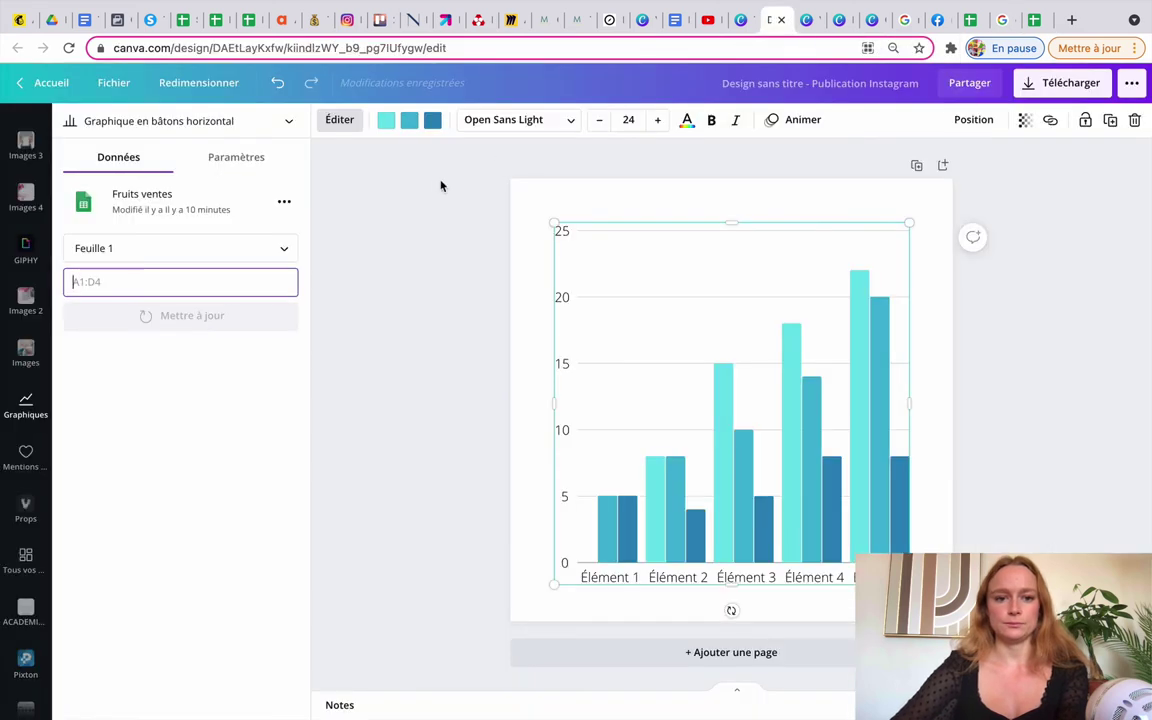
pyautogui.write('A1:D4')
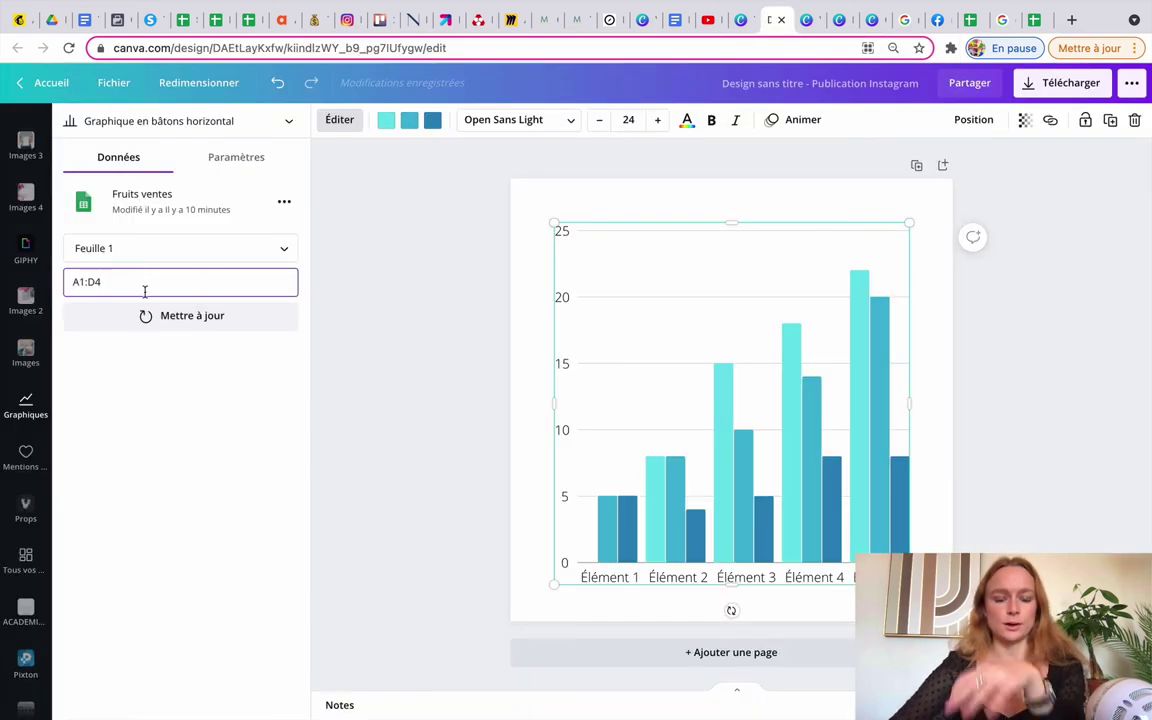
pyautogui.hotkey('ctrl', 'a')
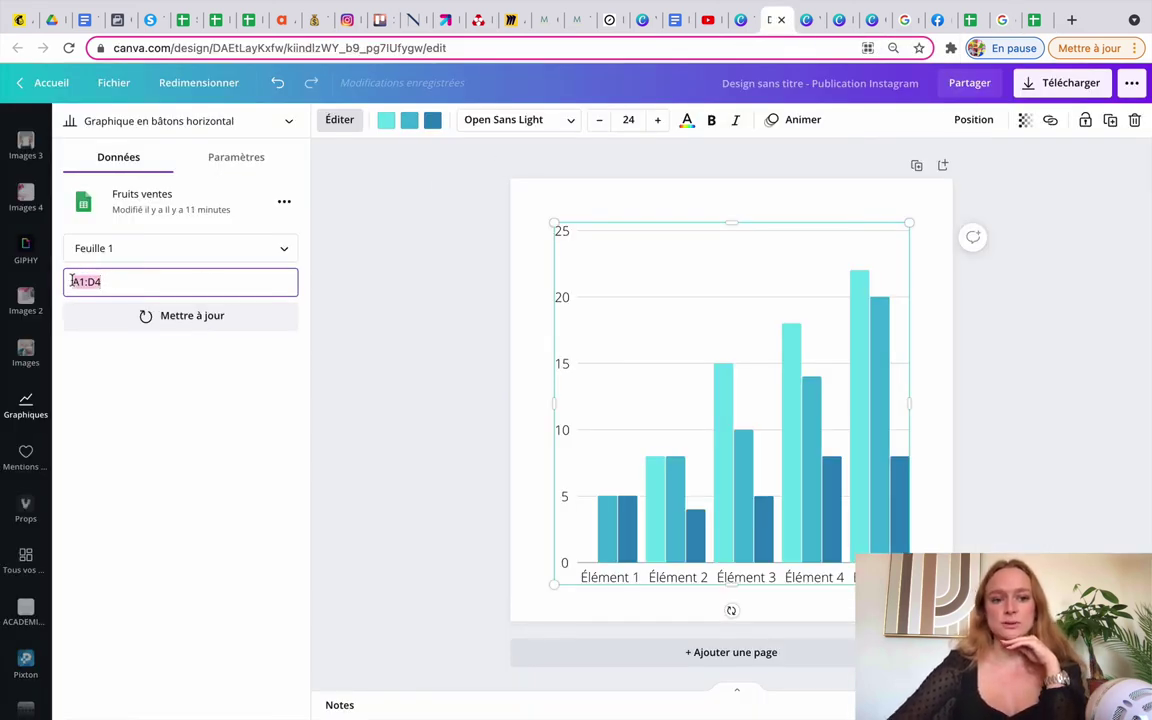
pyautogui.press('BackSpace')
pyautogui.click(114, 281)
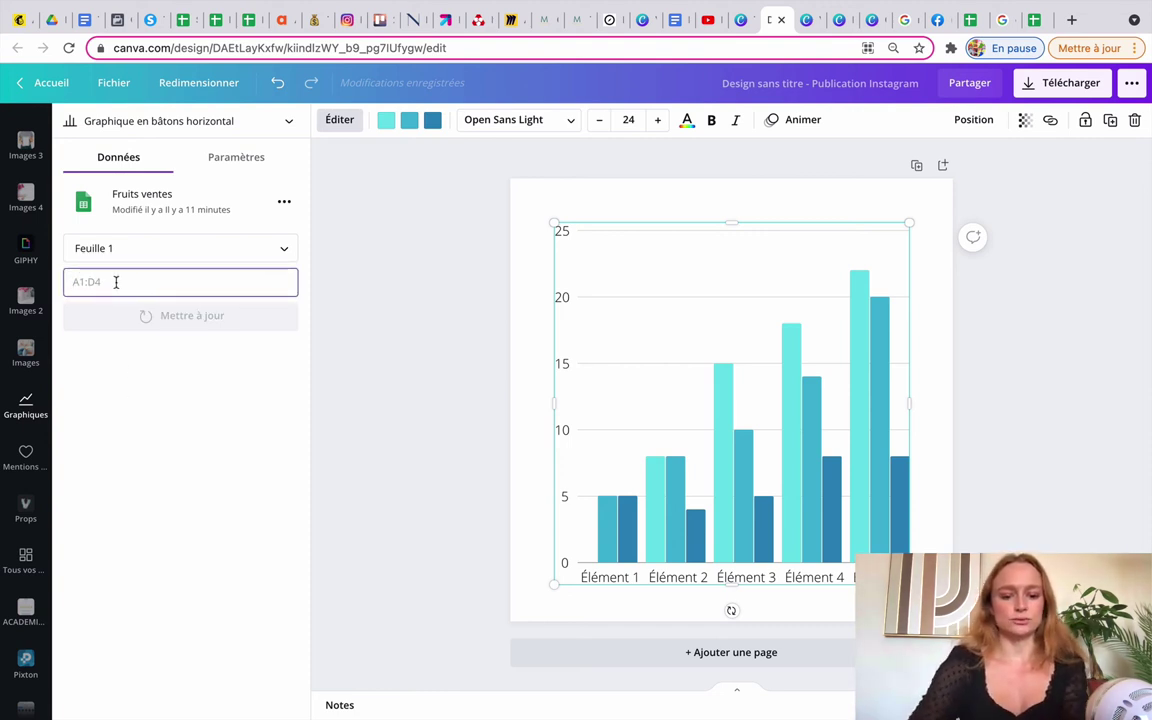
pyautogui.write('A1:D4')
pyautogui.click(153, 331)
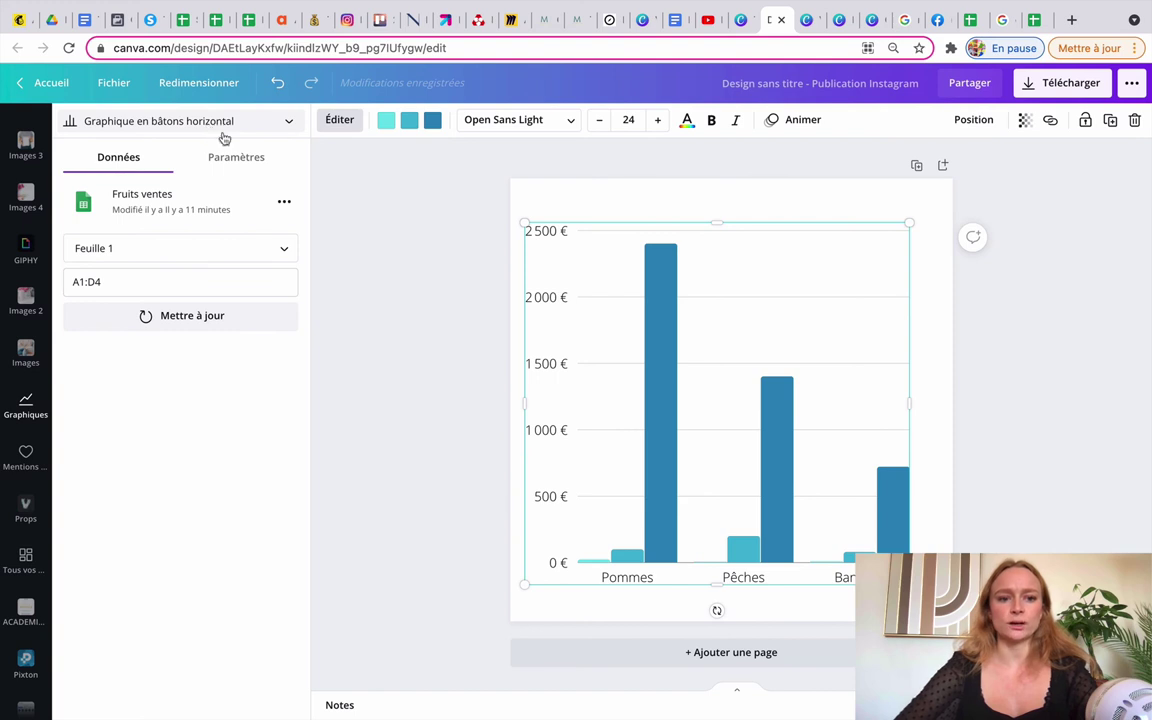
pyautogui.click(231, 166)
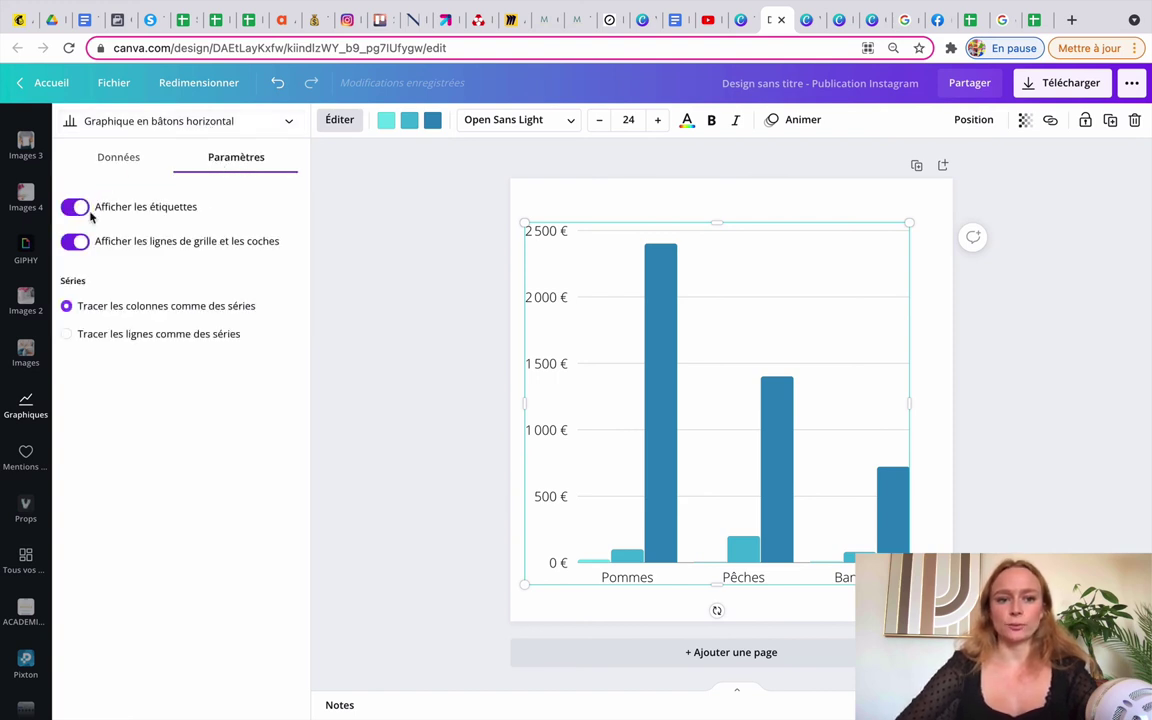
pyautogui.click(73, 214)
pyautogui.click(73, 214)
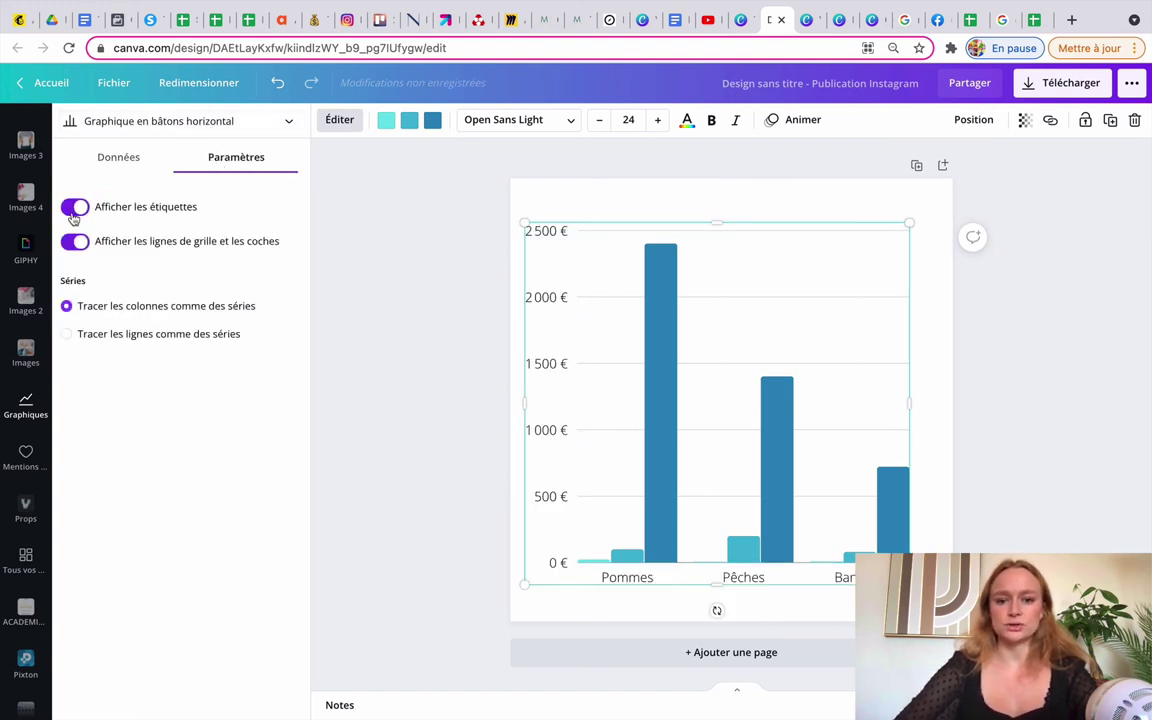
pyautogui.click(75, 241)
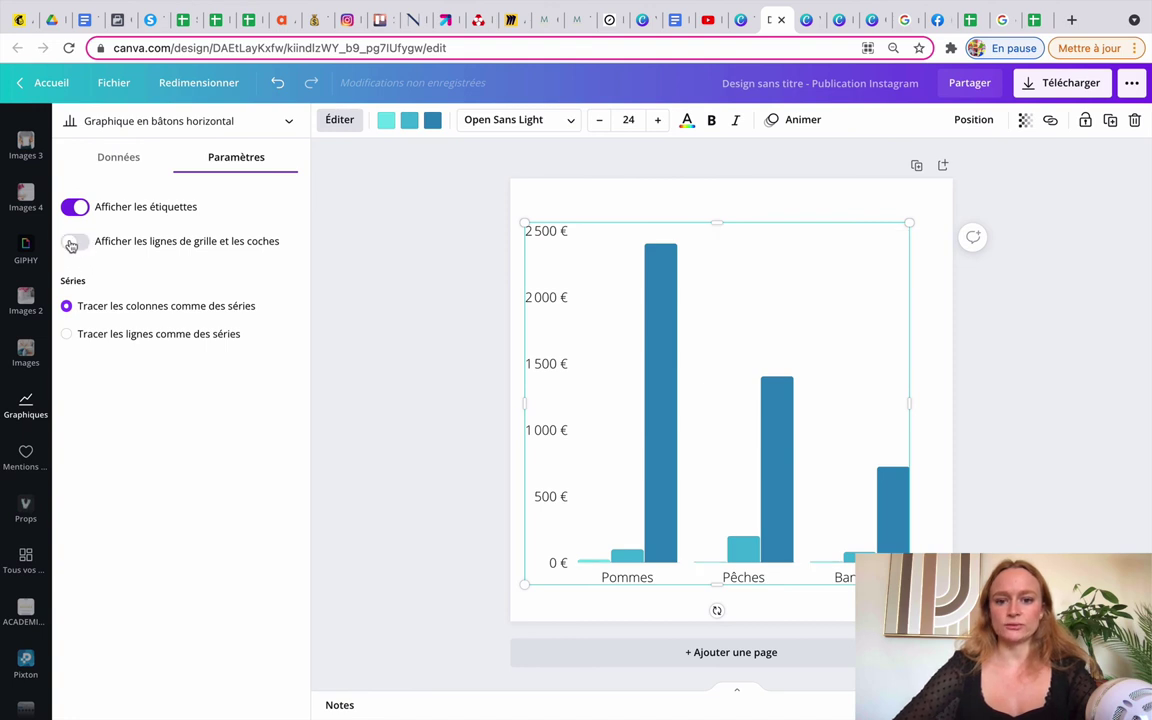
pyautogui.click(75, 241)
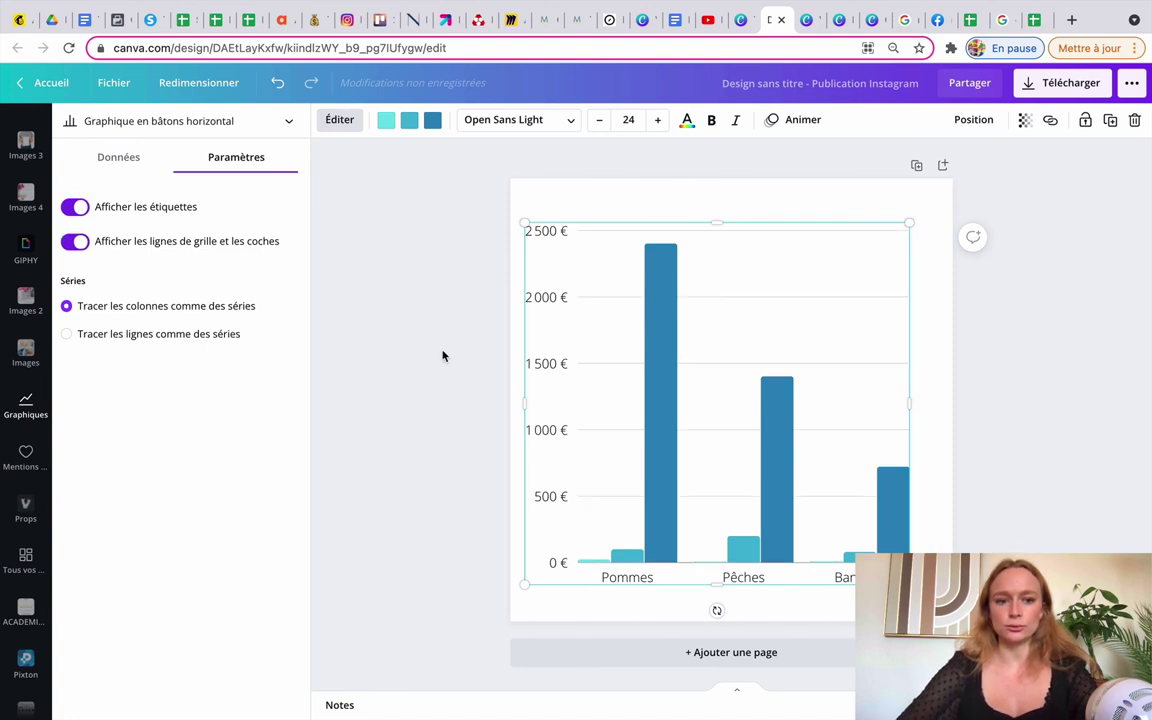
pyautogui.click(210, 334)
pyautogui.click(200, 306)
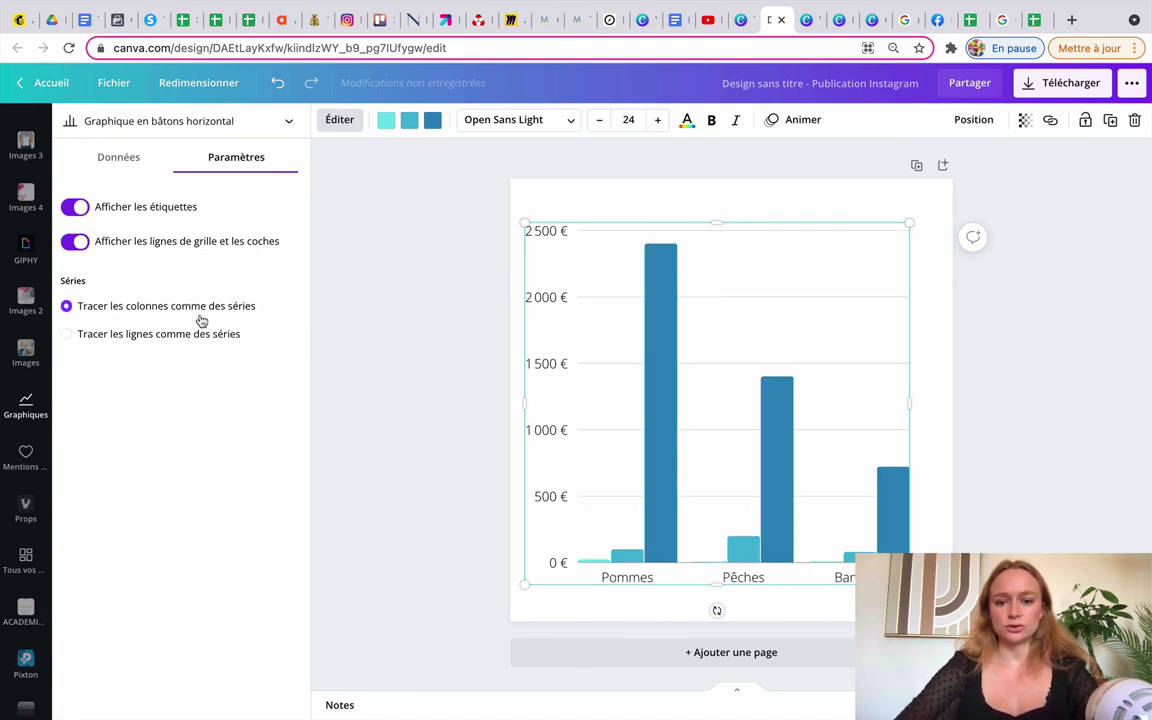
pyautogui.click(195, 334)
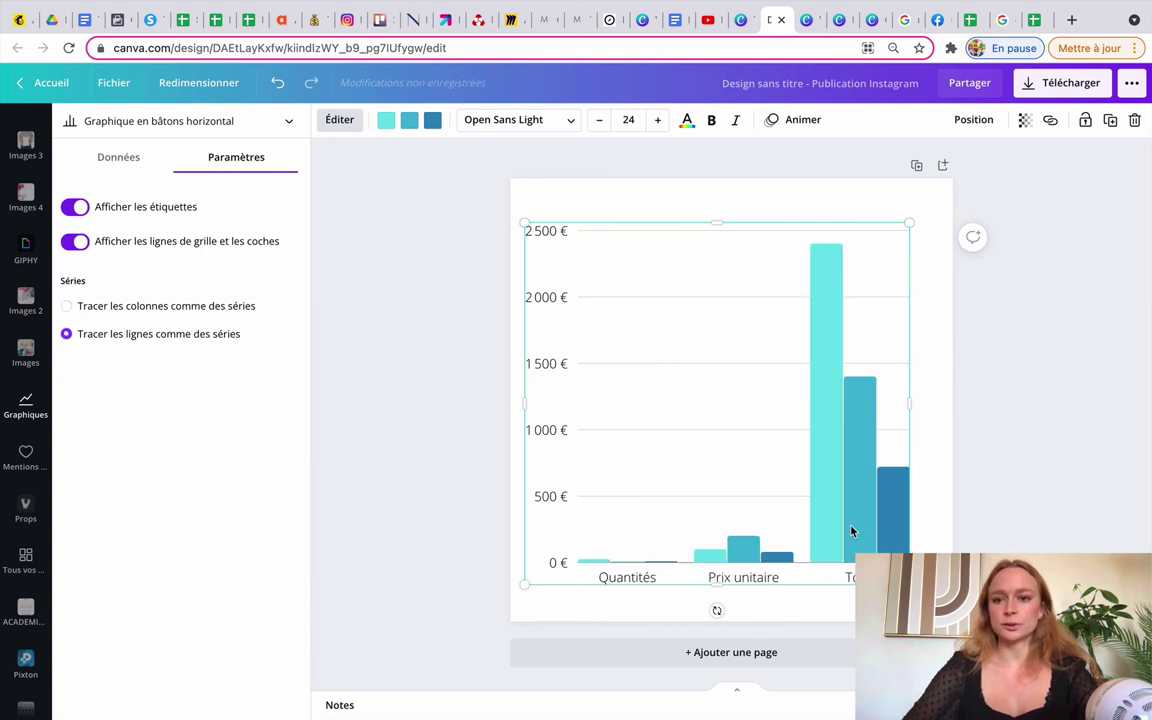
pyautogui.click(1034, 20)
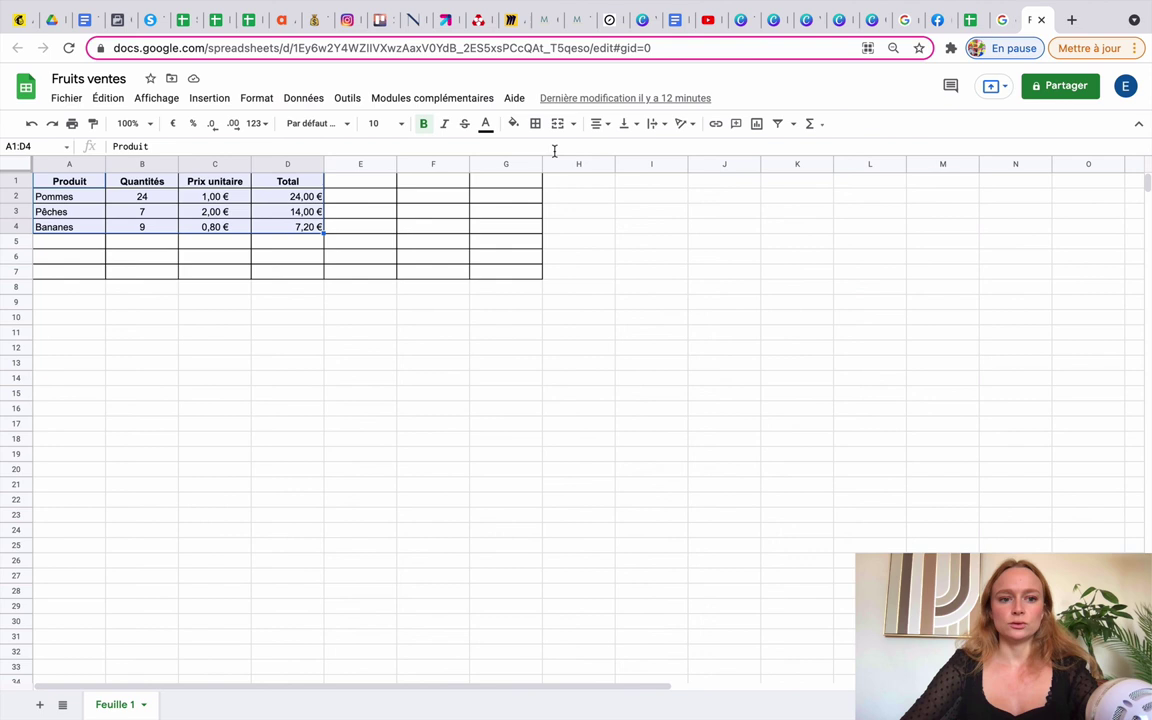
pyautogui.click(143, 185)
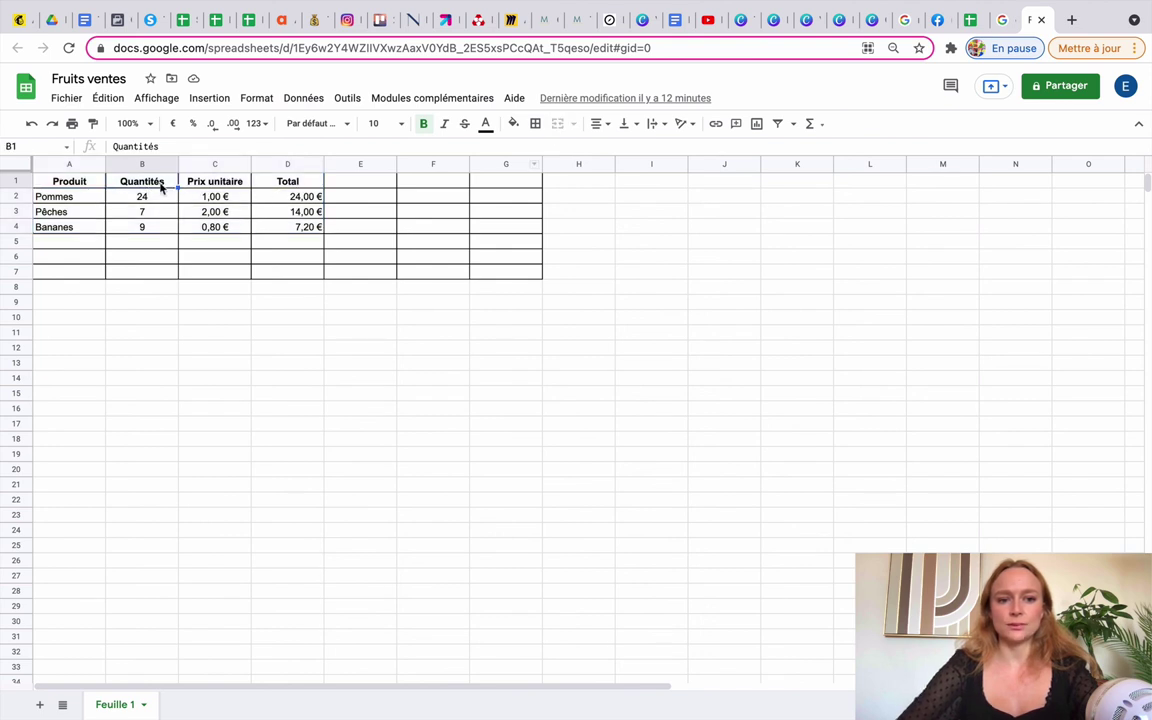
pyautogui.moveTo(92, 200); pyautogui.dragTo(92, 229)
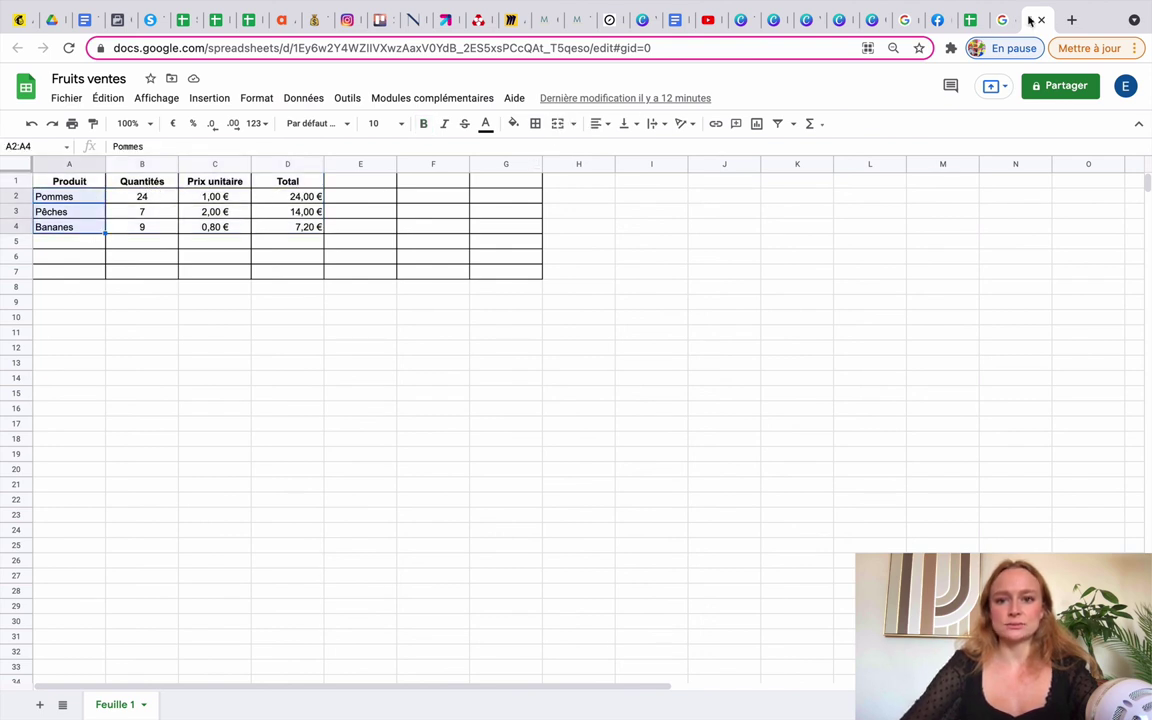
pyautogui.click(775, 20)
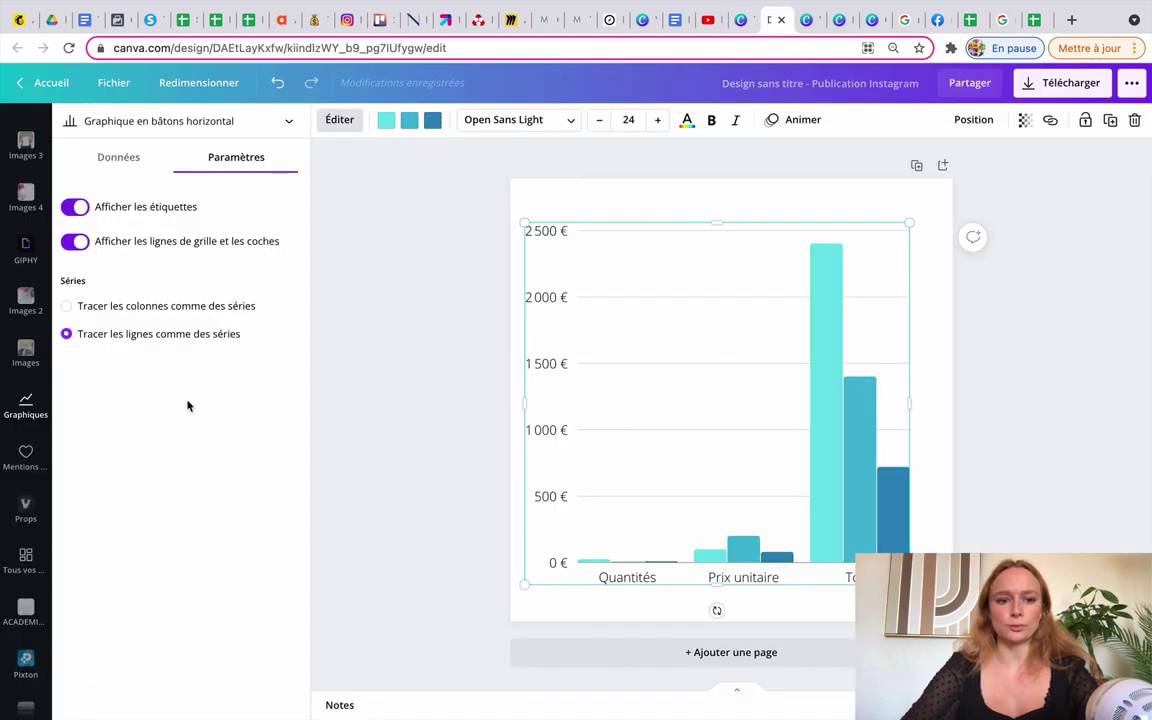
pyautogui.click(97, 311)
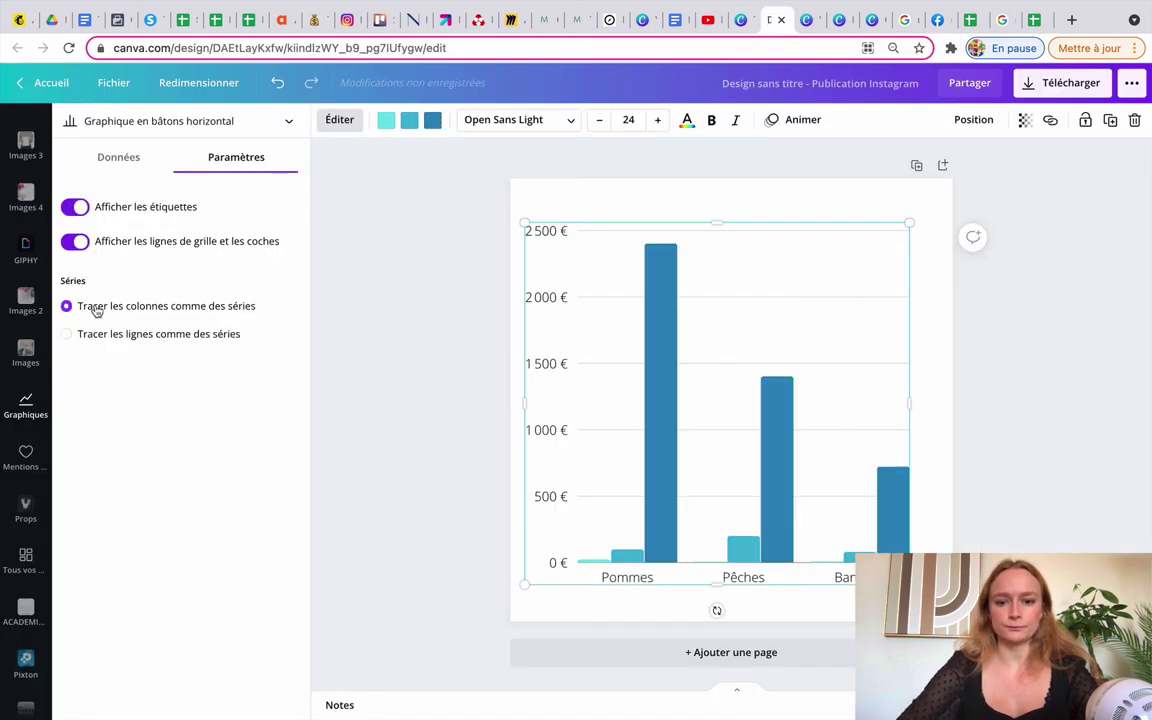
pyautogui.click(435, 352)
pyautogui.click(625, 350)
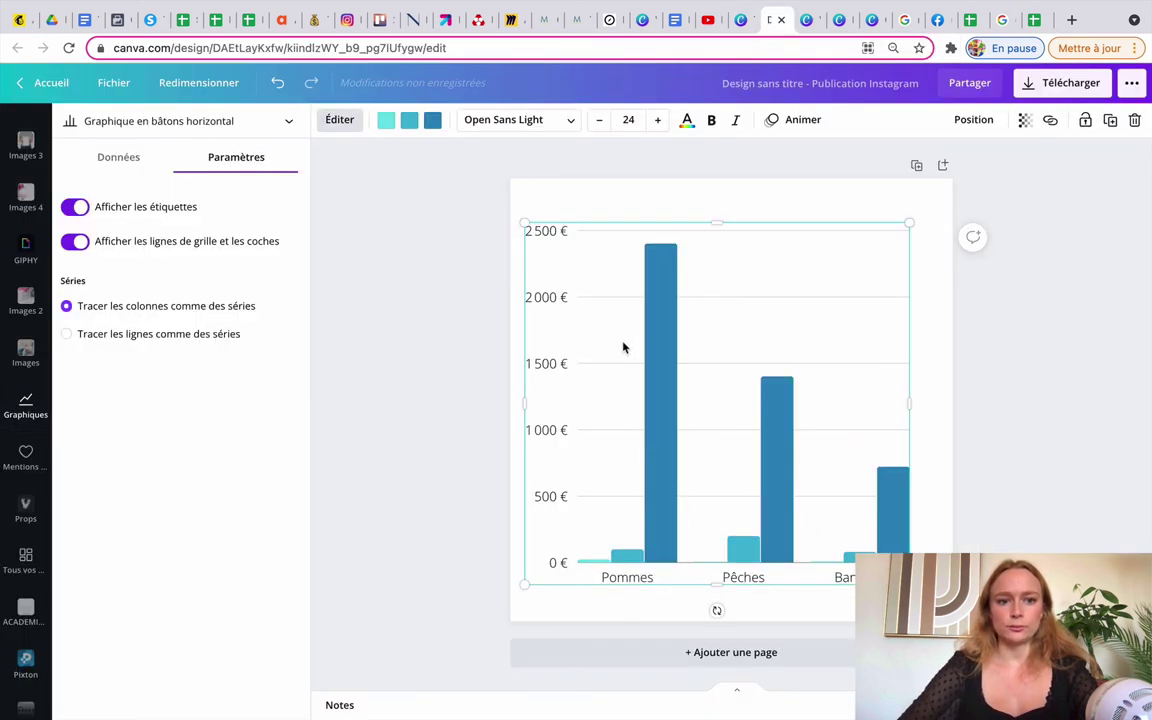
pyautogui.click(101, 162)
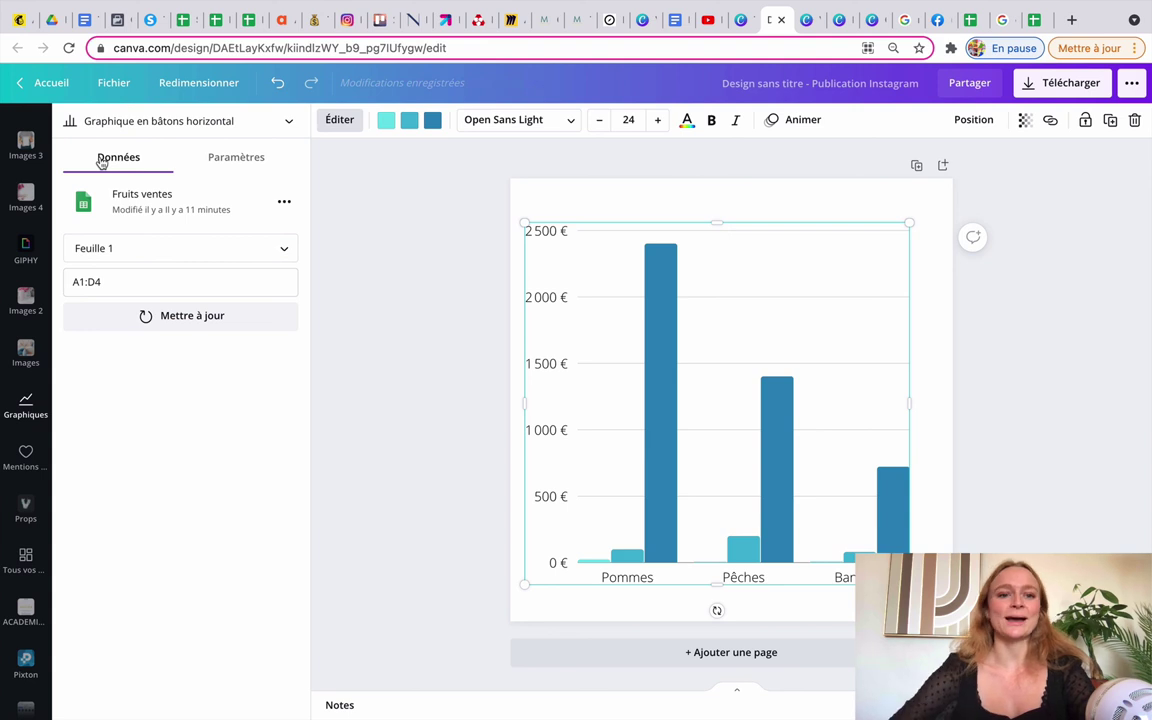
# - Change the chart type to Graphique en aires, showing Pommes, Pêches and Bananes
pyautogui.click(258, 124)
pyautogui.click(212, 209)
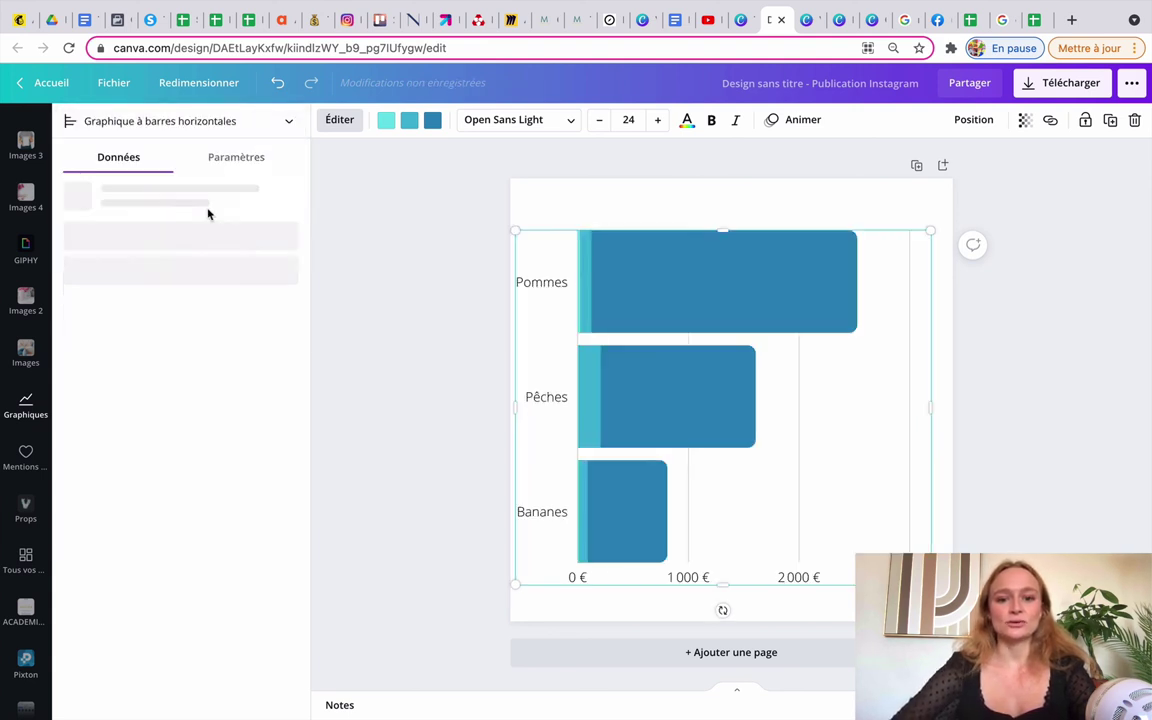
pyautogui.click(230, 120)
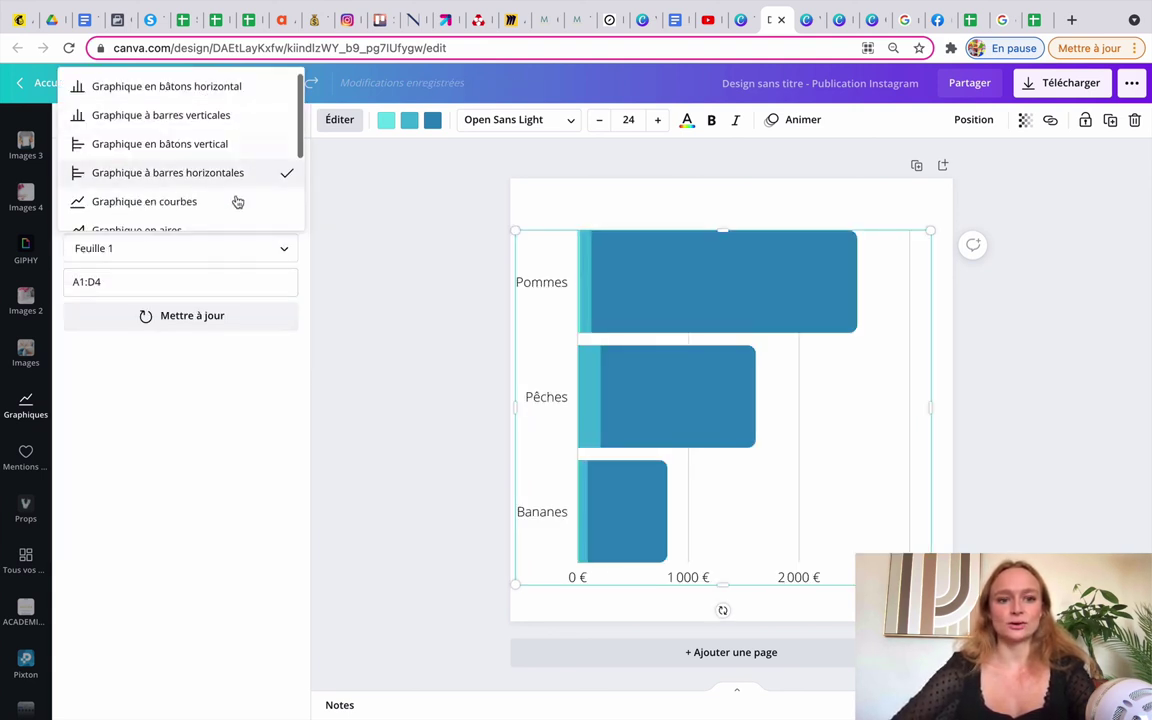
pyautogui.scroll(-2, 230, 202)
pyautogui.click(158, 190)
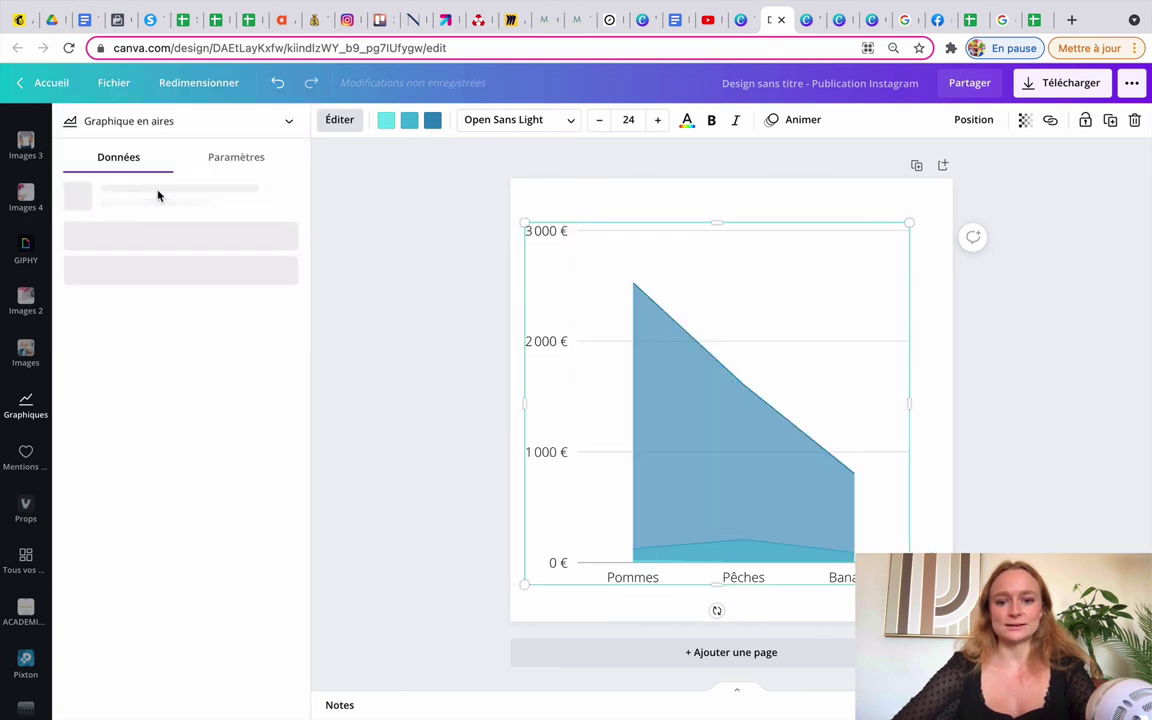